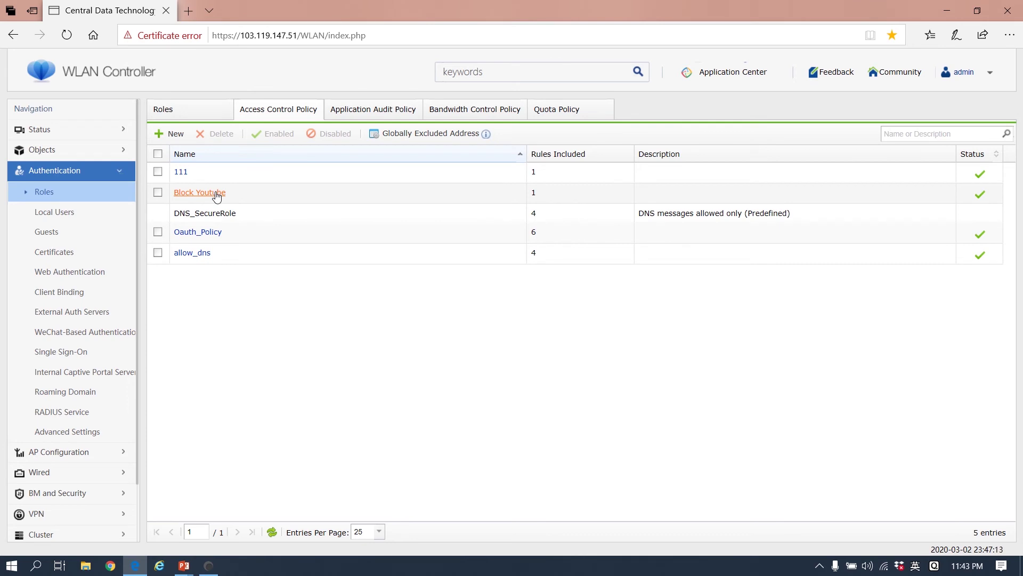
Create an access control policy named BlockYoutube and start a rule in it of type App
click(166, 134)
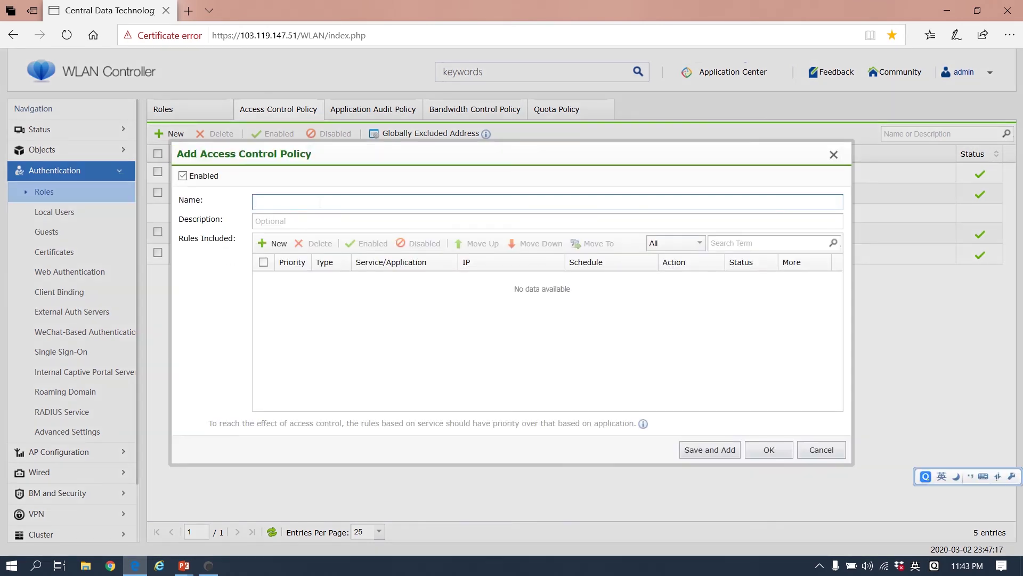
text(BlockYoutube)
click(274, 243)
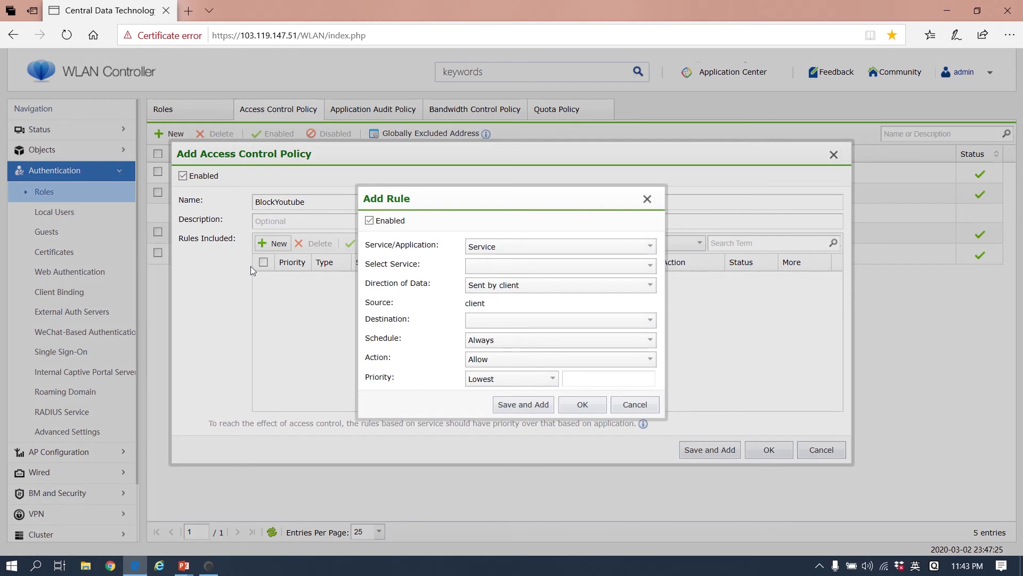
click(484, 247)
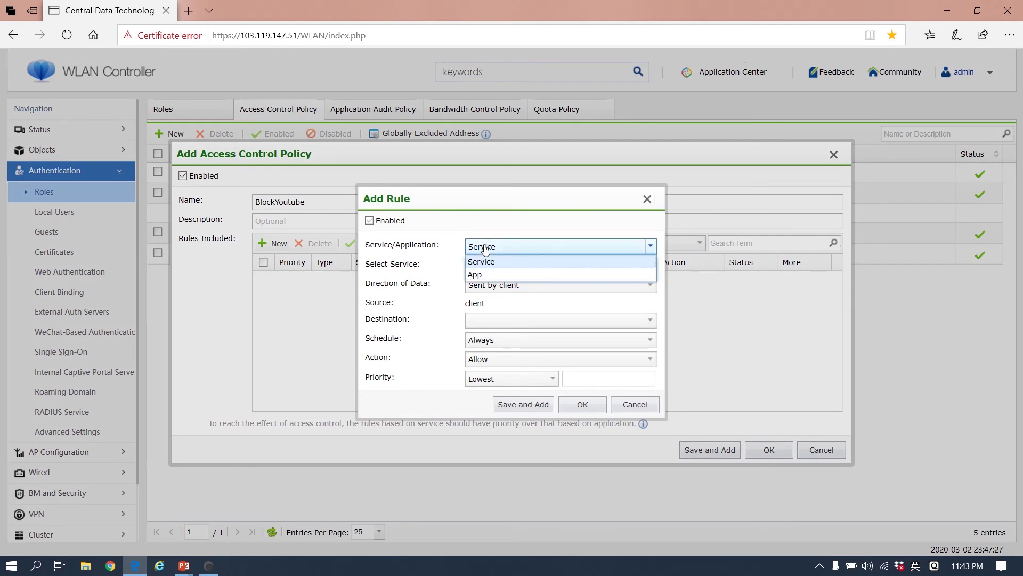
click(498, 273)
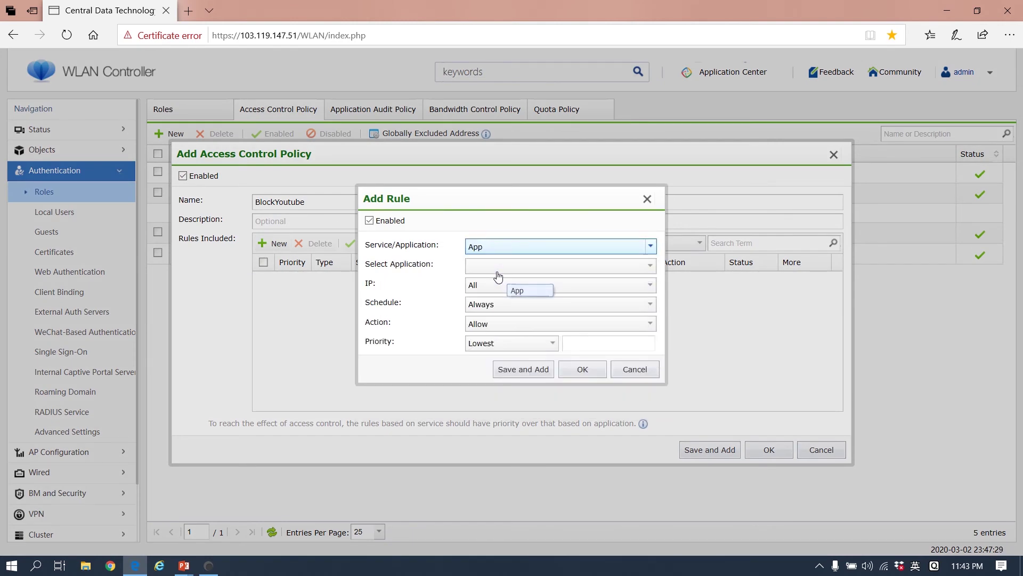
Search the applications for Youtube and assign all matching applications to the rule
click(498, 276)
click(554, 143)
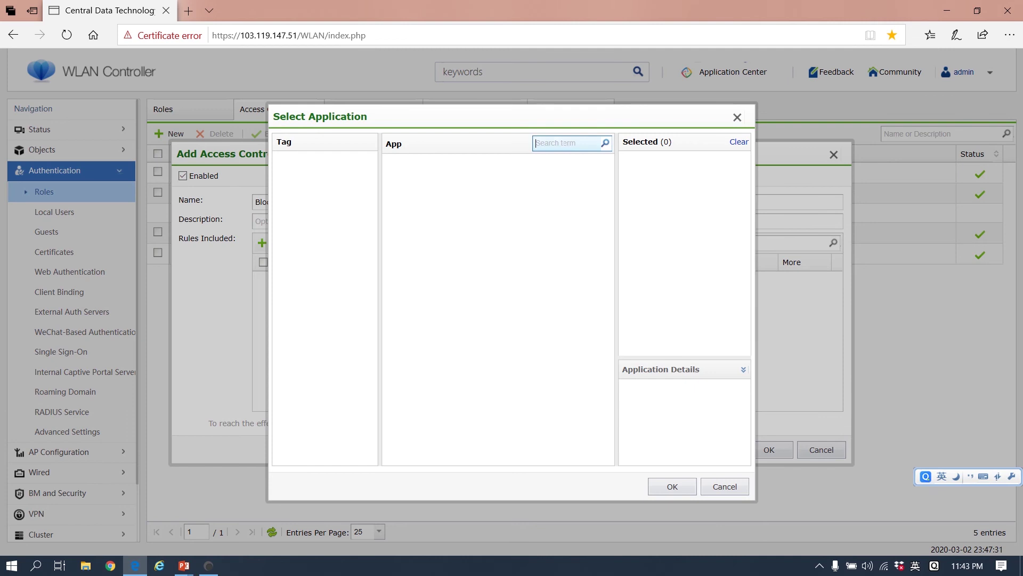
text(Youtube)
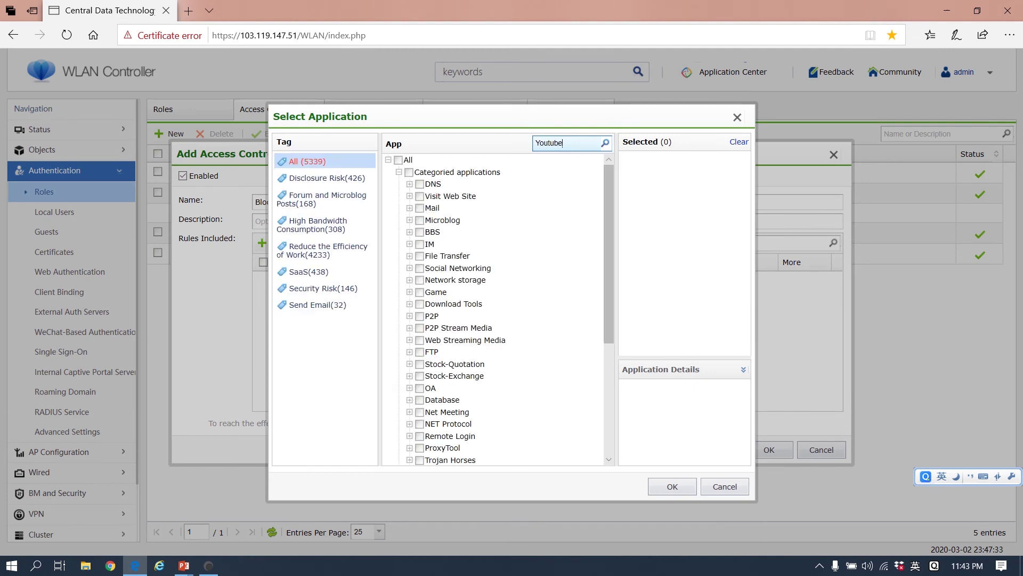
click(435, 161)
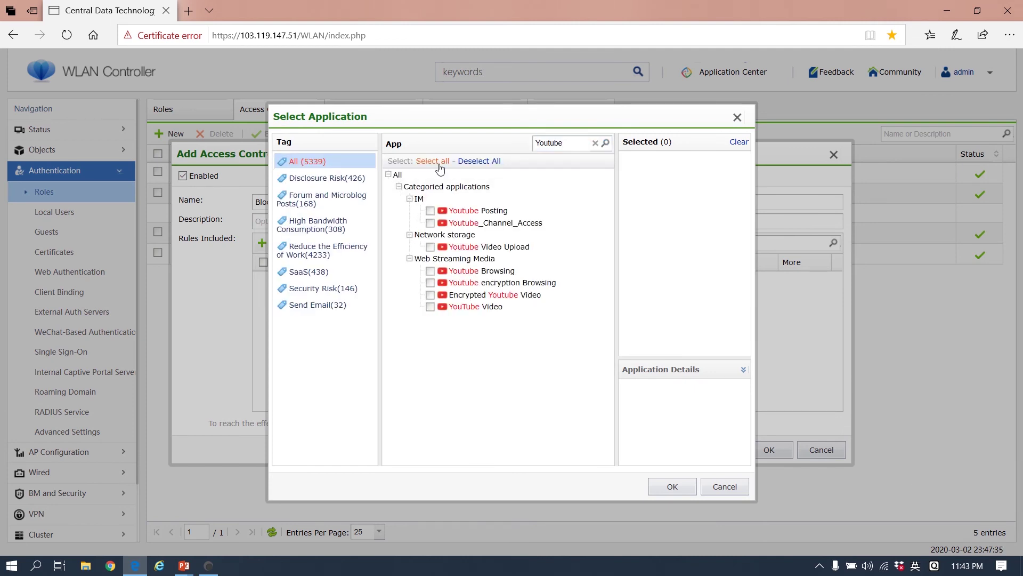
click(672, 486)
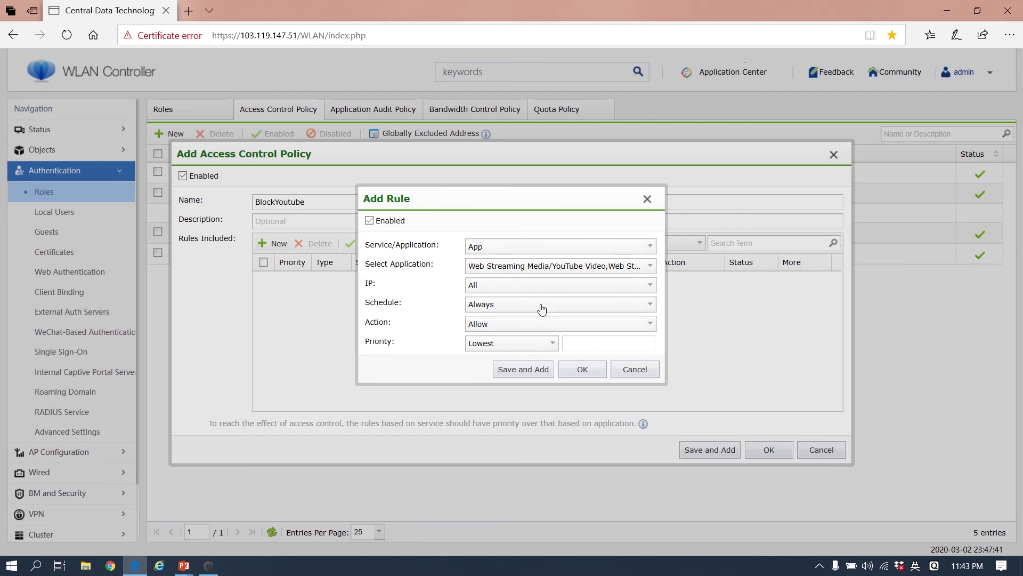
Keep the rule's IP group at All and schedule at Always, set its action to Deny, and save the rule
click(485, 288)
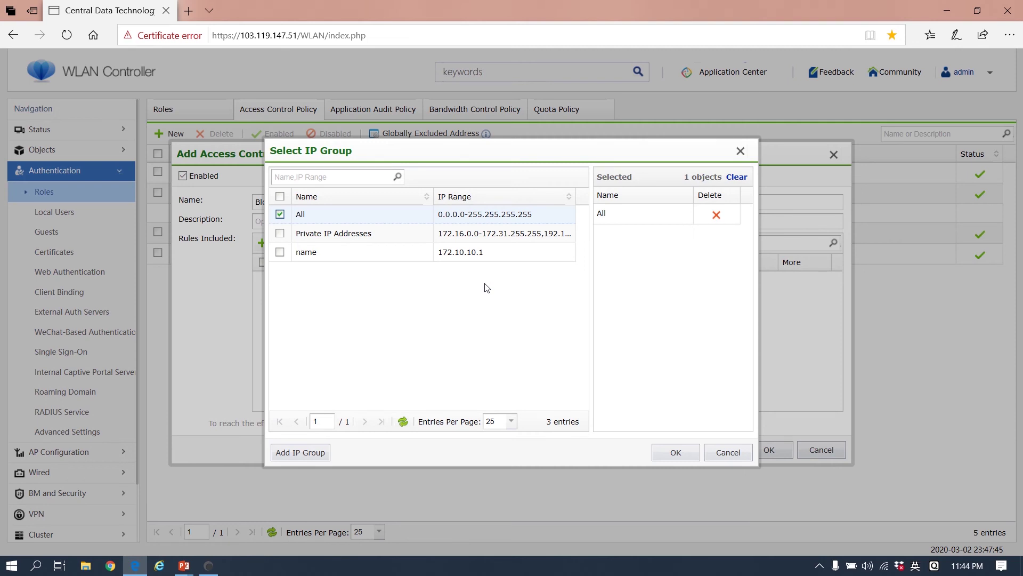
click(675, 451)
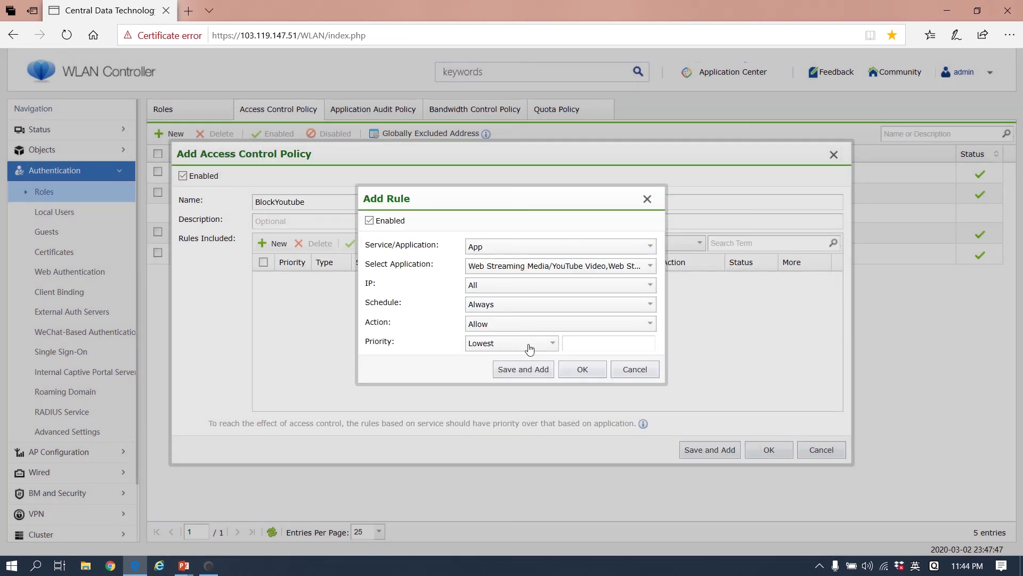
click(500, 312)
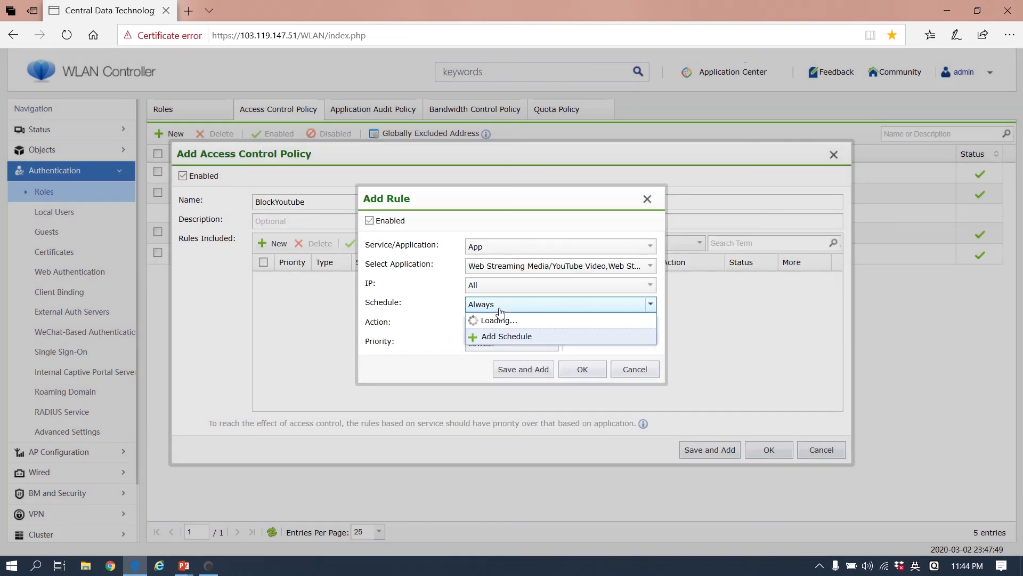
click(500, 312)
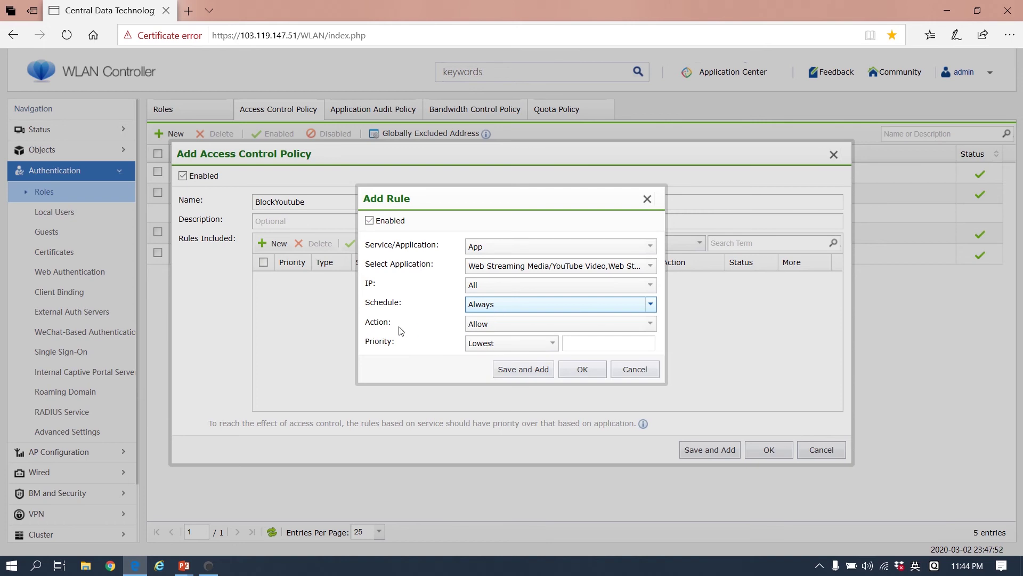
click(477, 326)
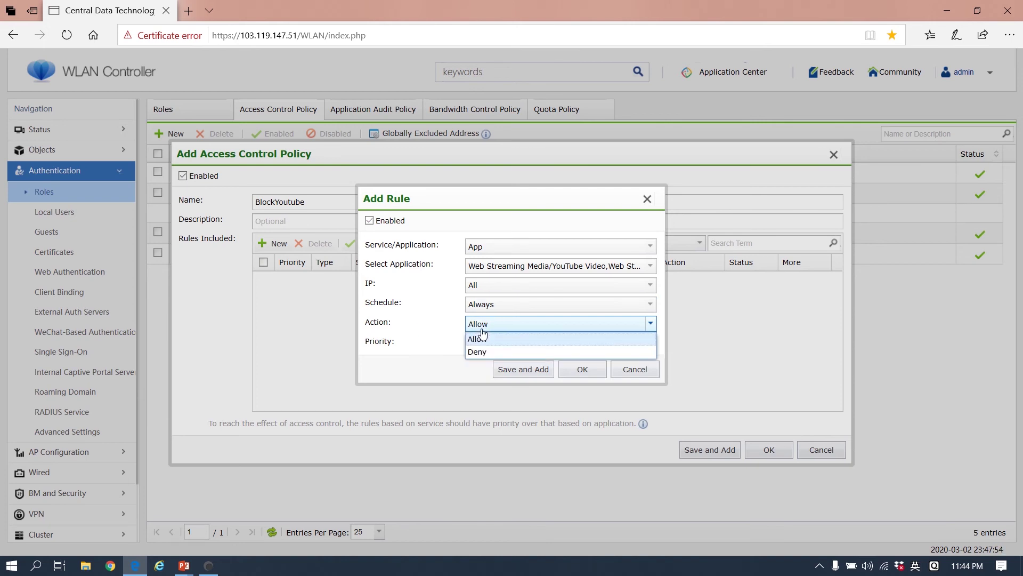
click(500, 356)
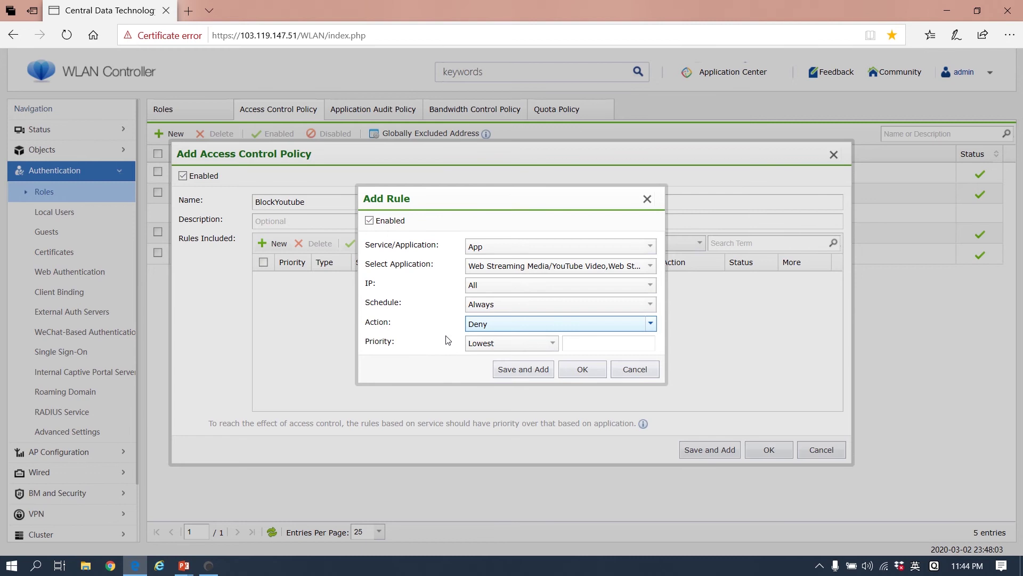
click(589, 372)
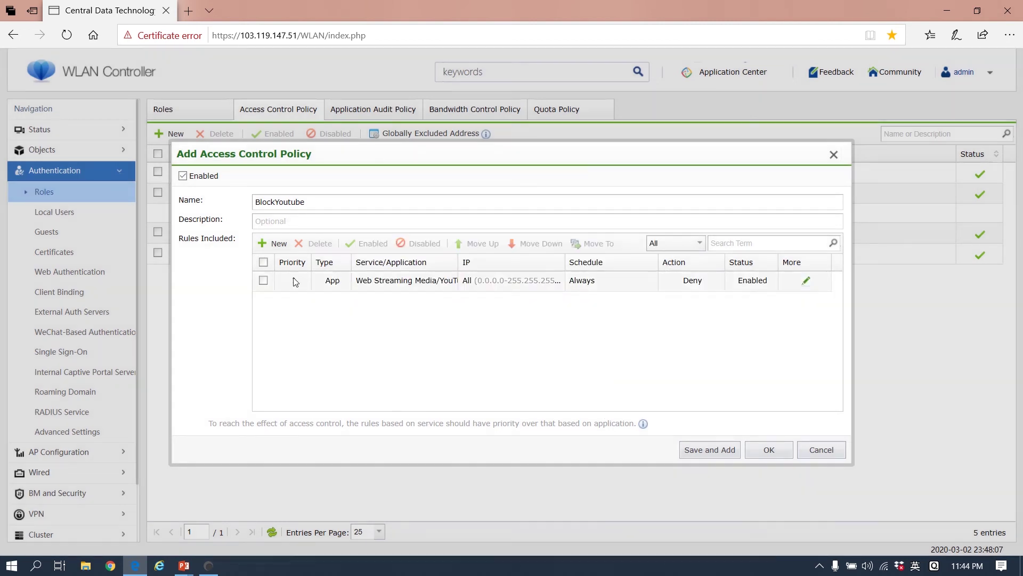
Add a second rule of type Service to the policy and choose PING as its service
click(277, 244)
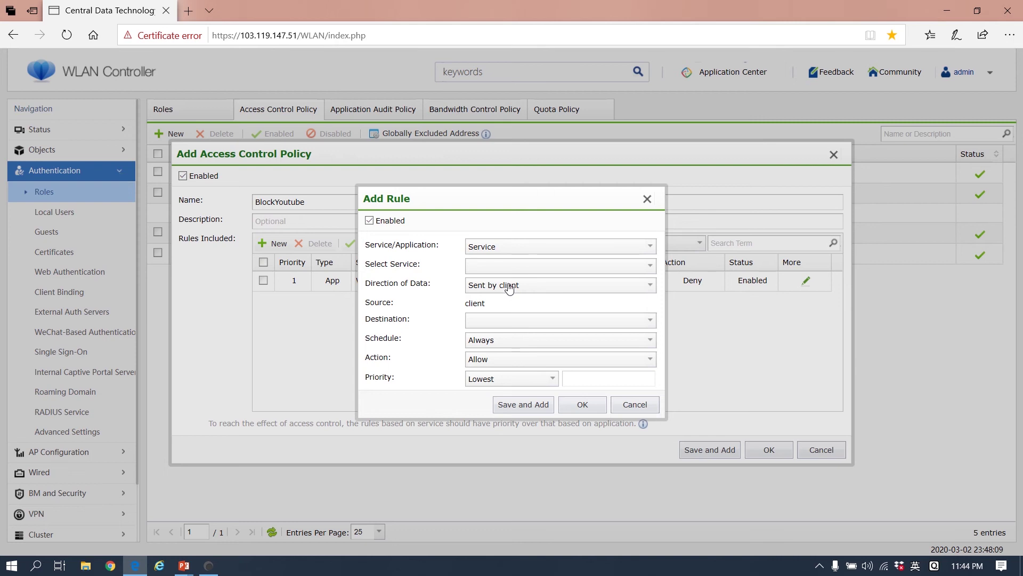
click(483, 271)
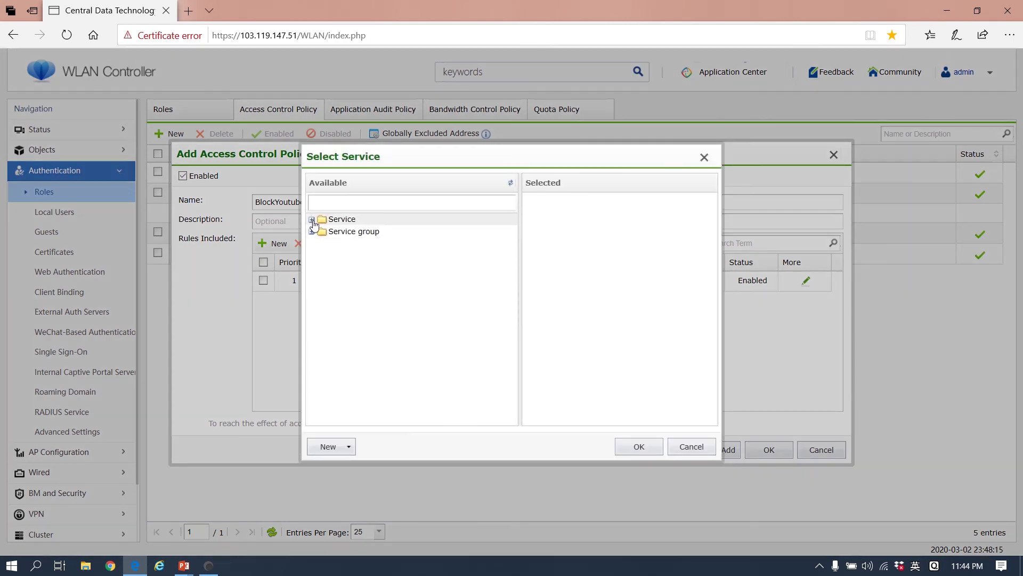
click(312, 220)
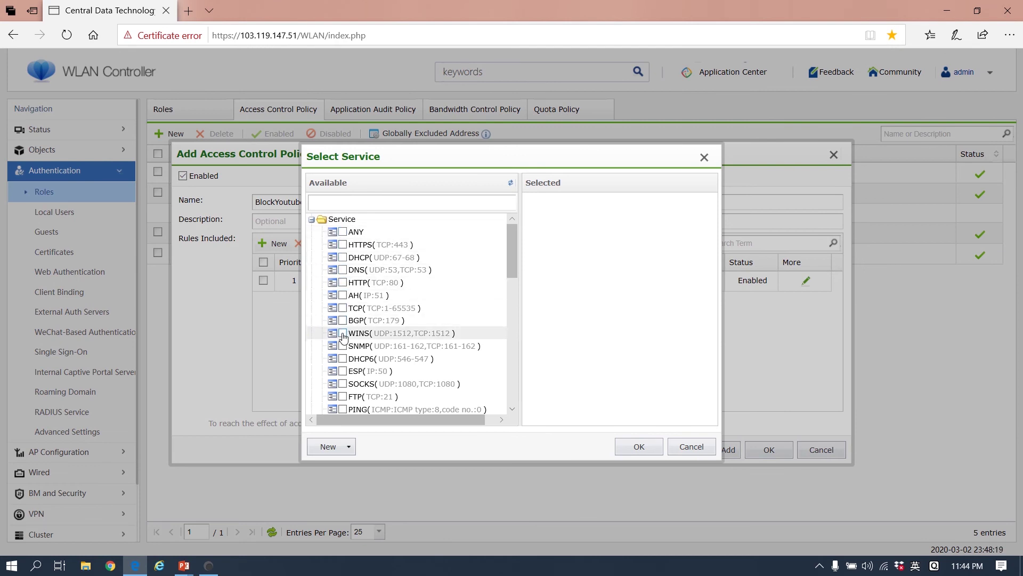
click(343, 408)
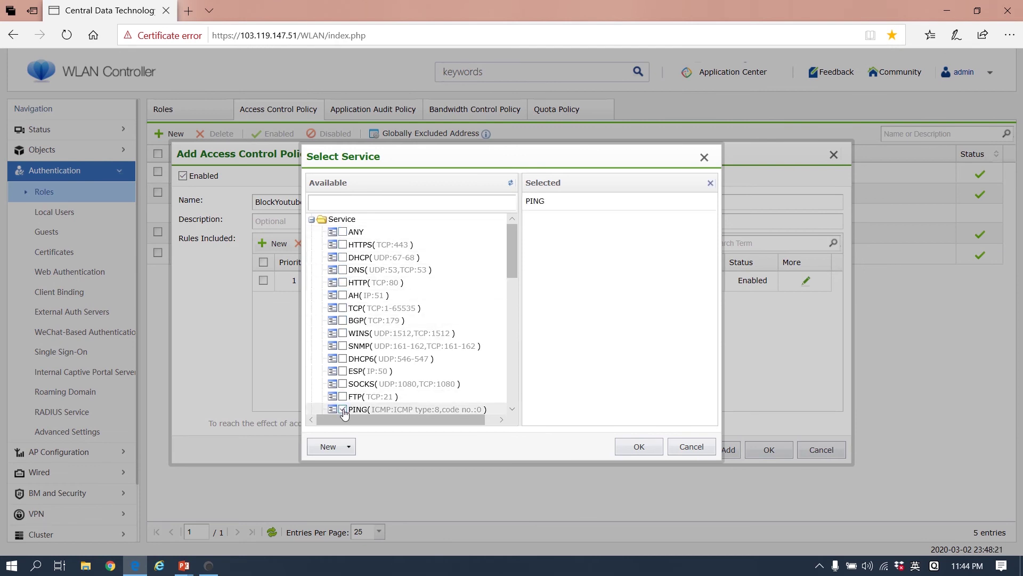
click(638, 447)
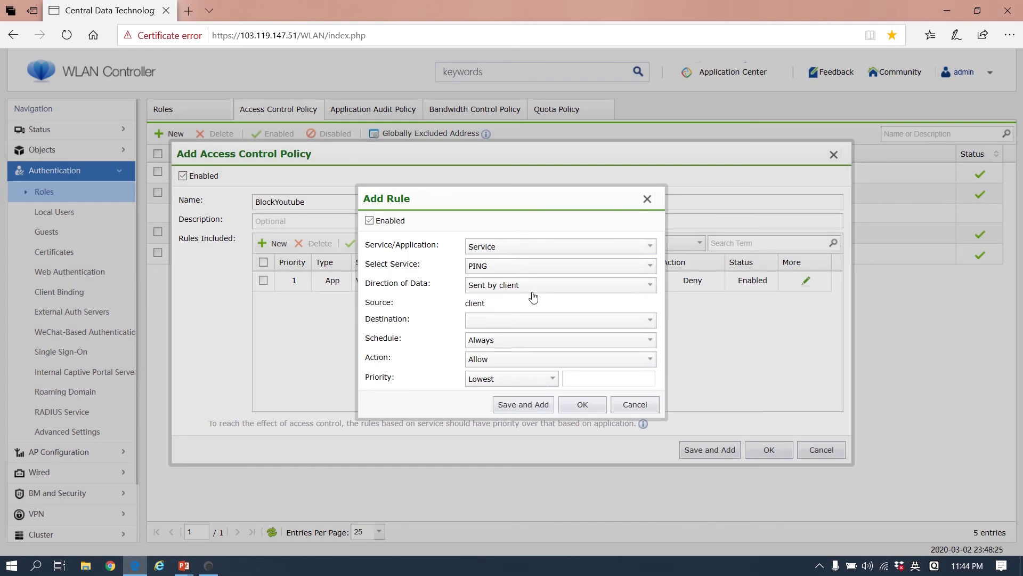
Set the PING rule's destination to All and action to Deny, then save the rule and the policy
click(505, 323)
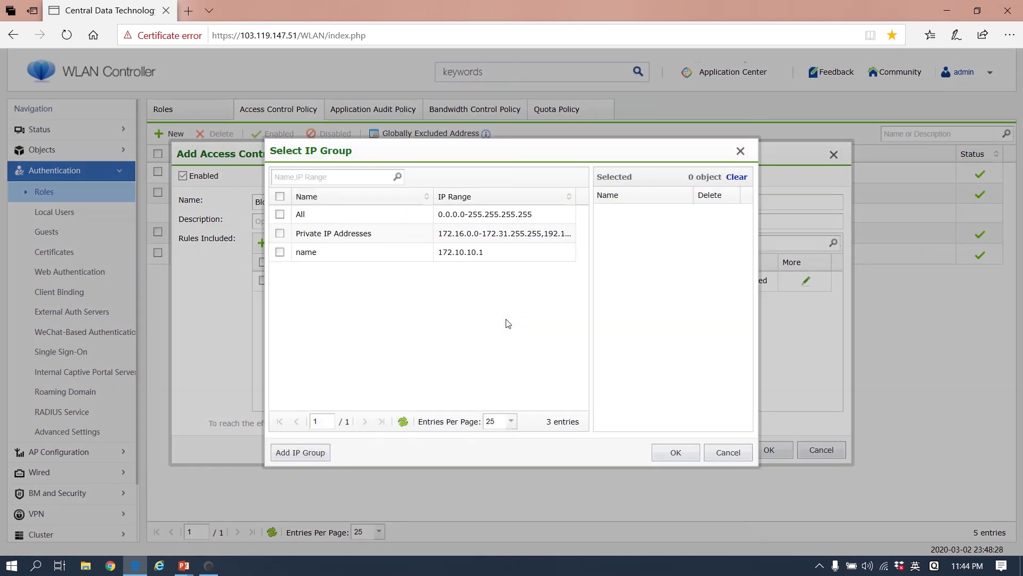
click(280, 214)
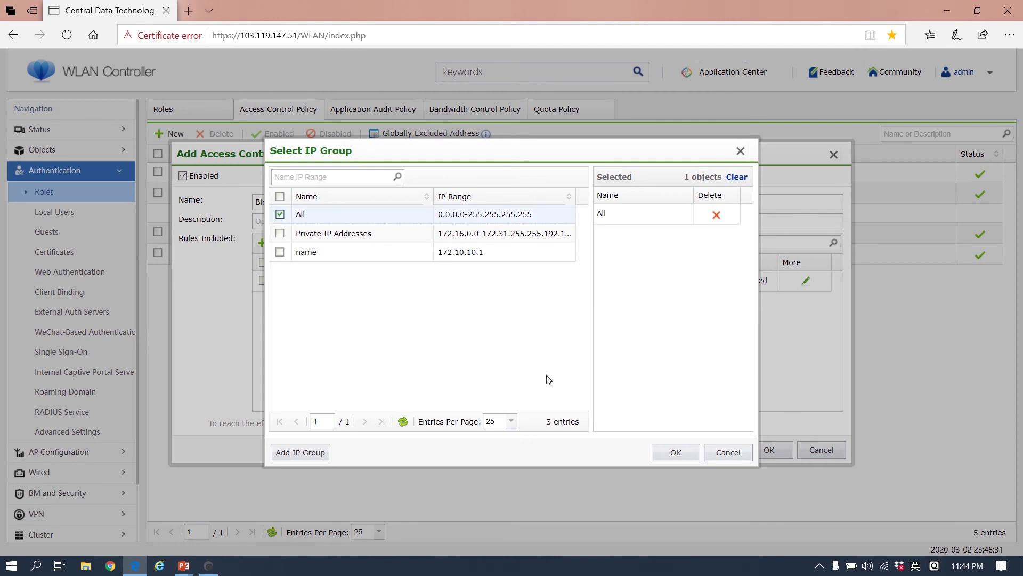
click(675, 452)
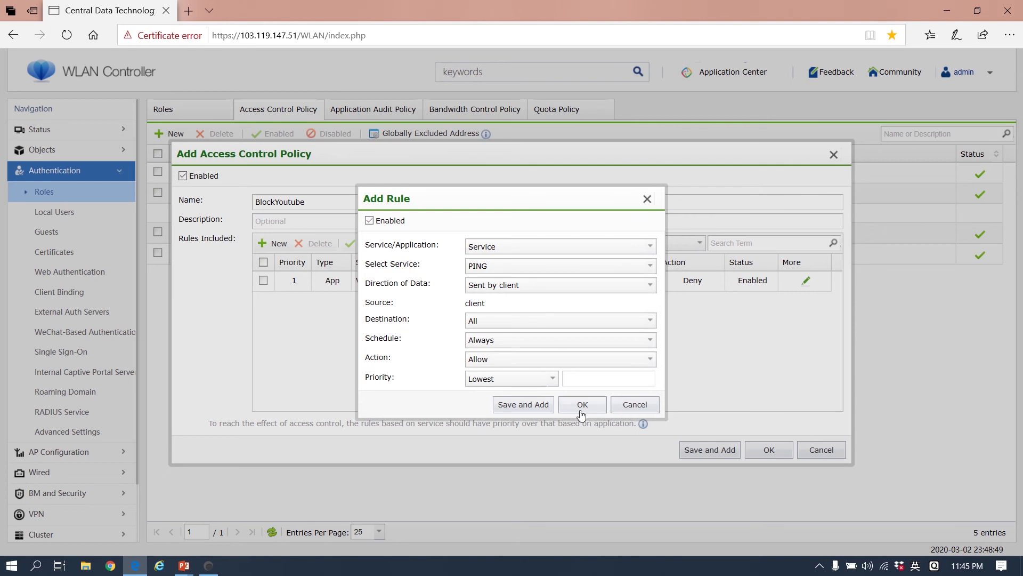
click(573, 362)
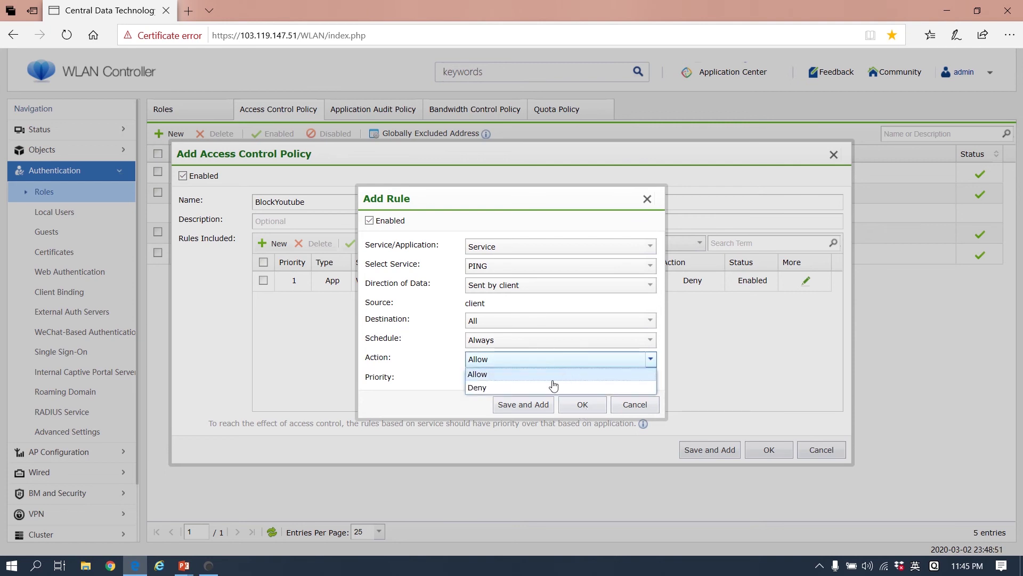
click(549, 387)
click(587, 408)
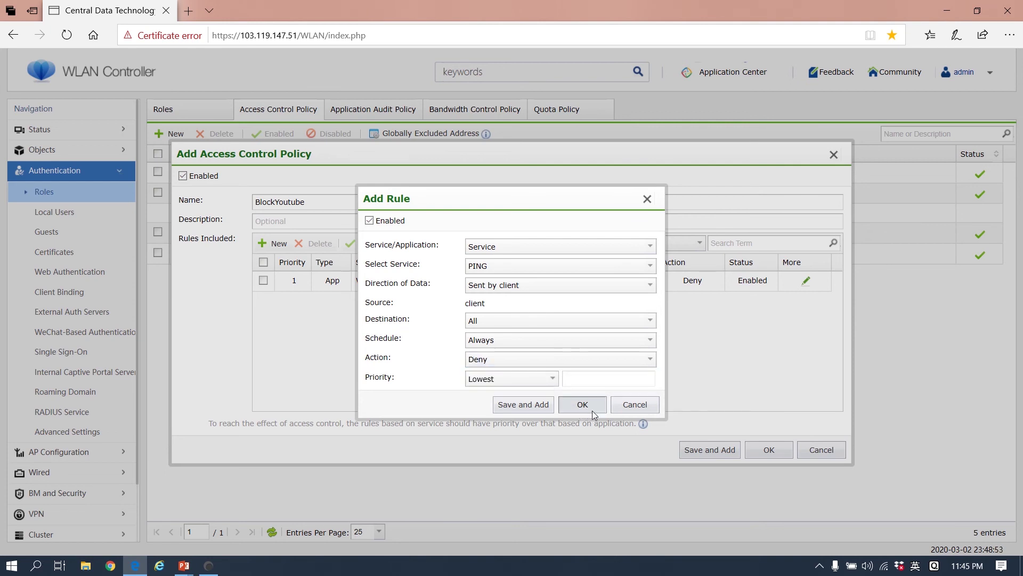
click(769, 452)
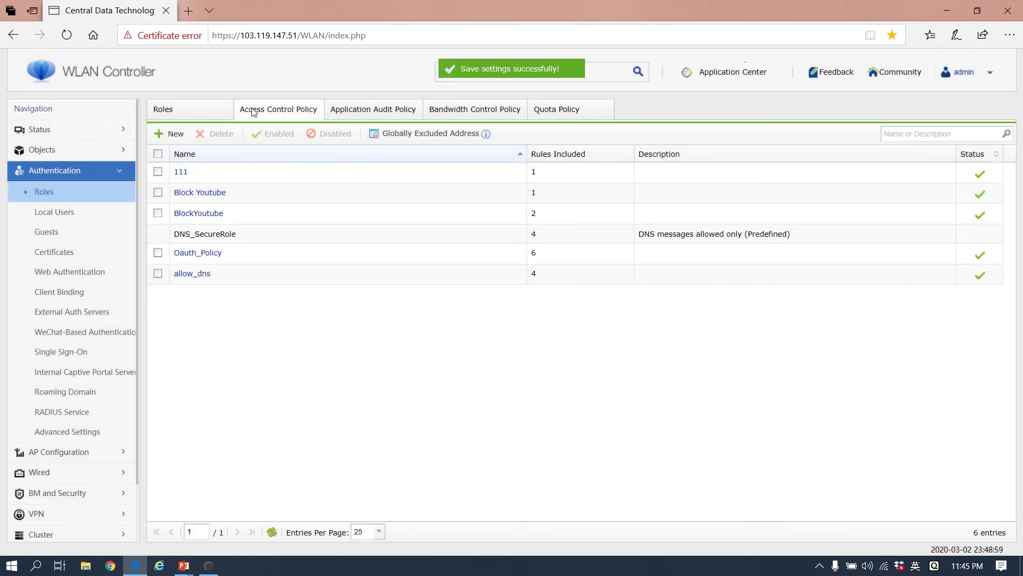
Create an application audit policy named Audit that records webpage URL and caption, webpage contents, and name of downloaded file
click(375, 112)
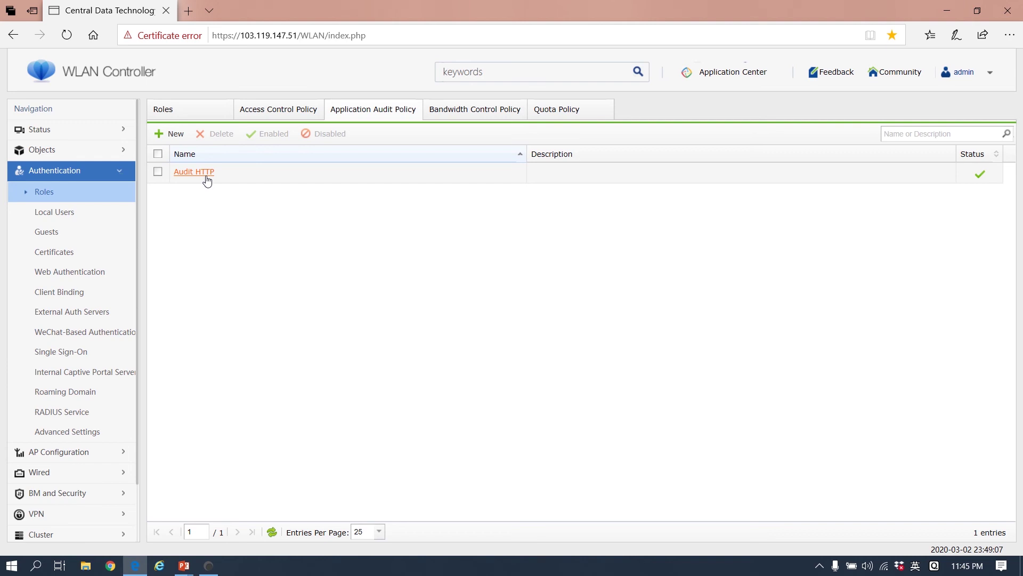
click(172, 134)
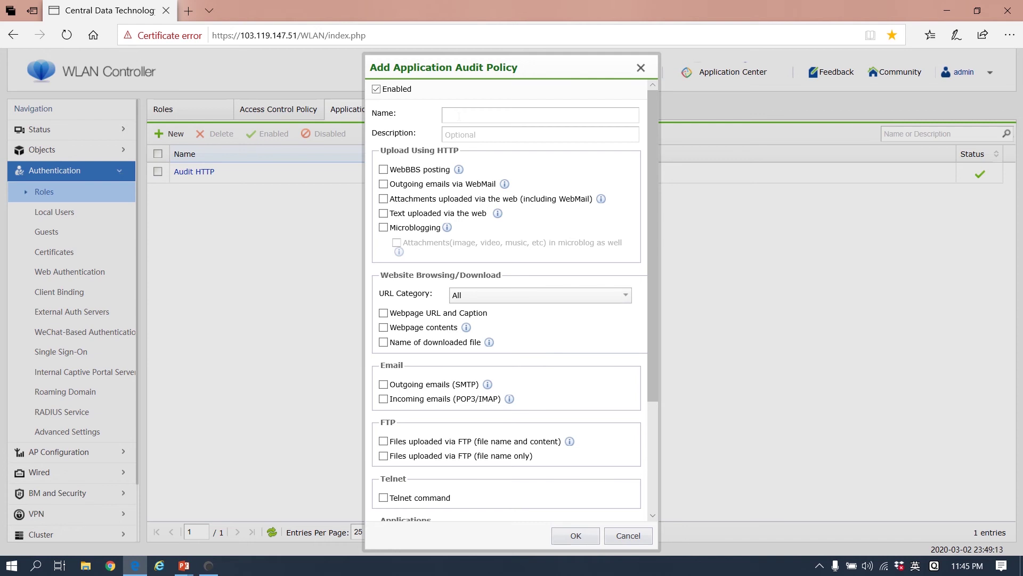
click(459, 116)
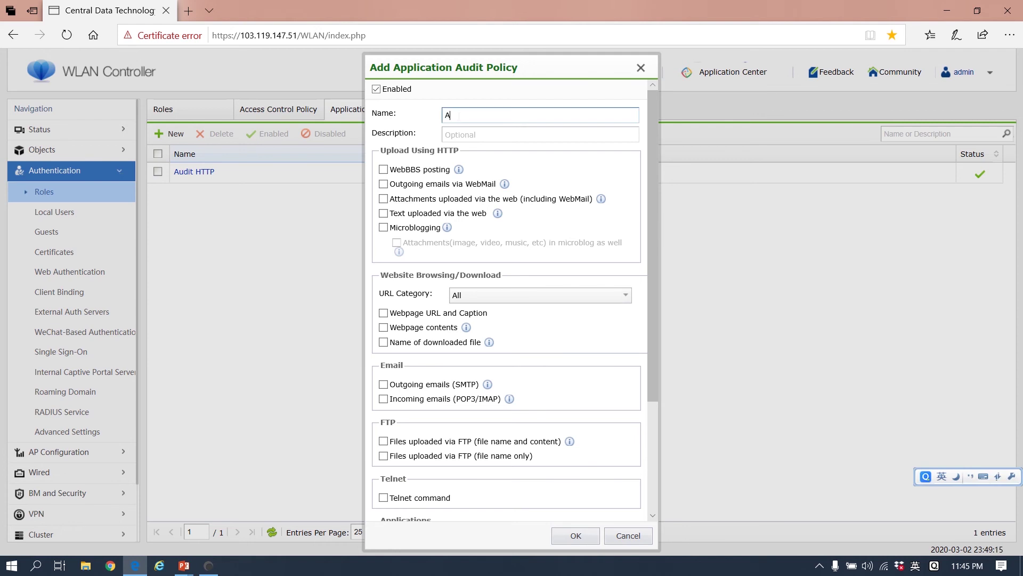
text(Ad)
key(BackSpace)
text(udit)
click(387, 317)
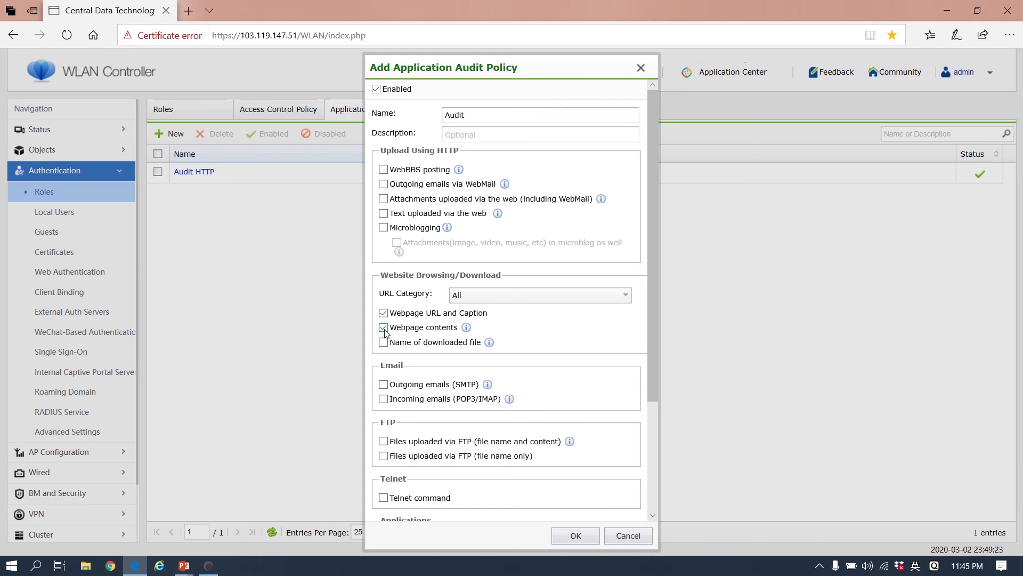
click(585, 536)
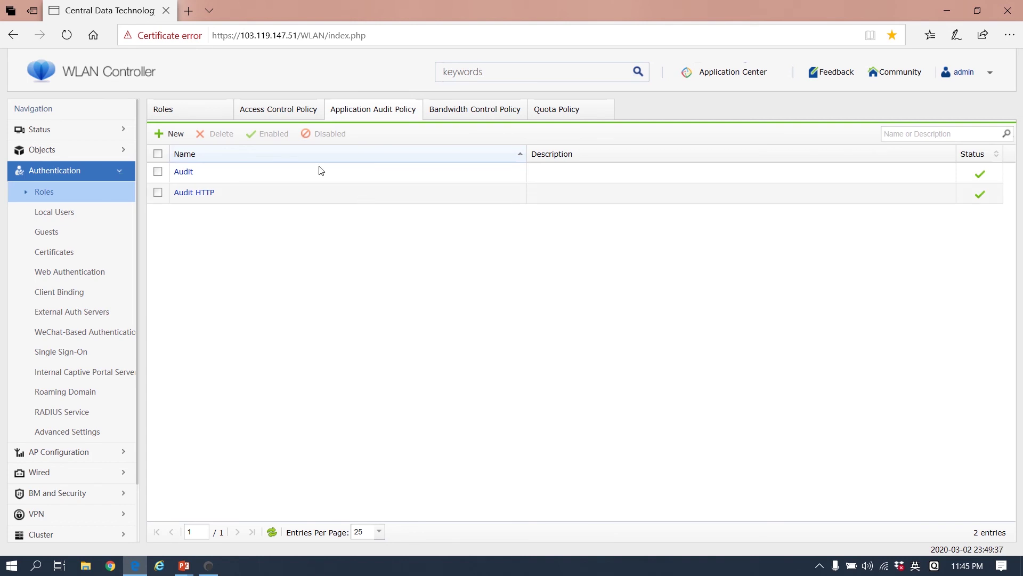
Review the settings of the Audit application audit policy and the Limit 5 Mbps bandwidth control policy without changing them
click(184, 171)
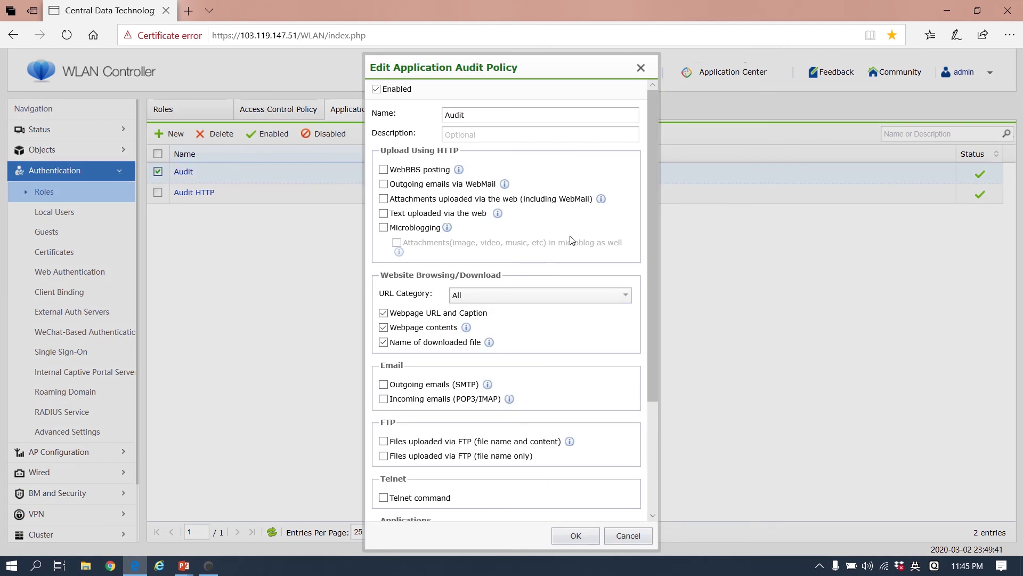
click(641, 67)
click(480, 108)
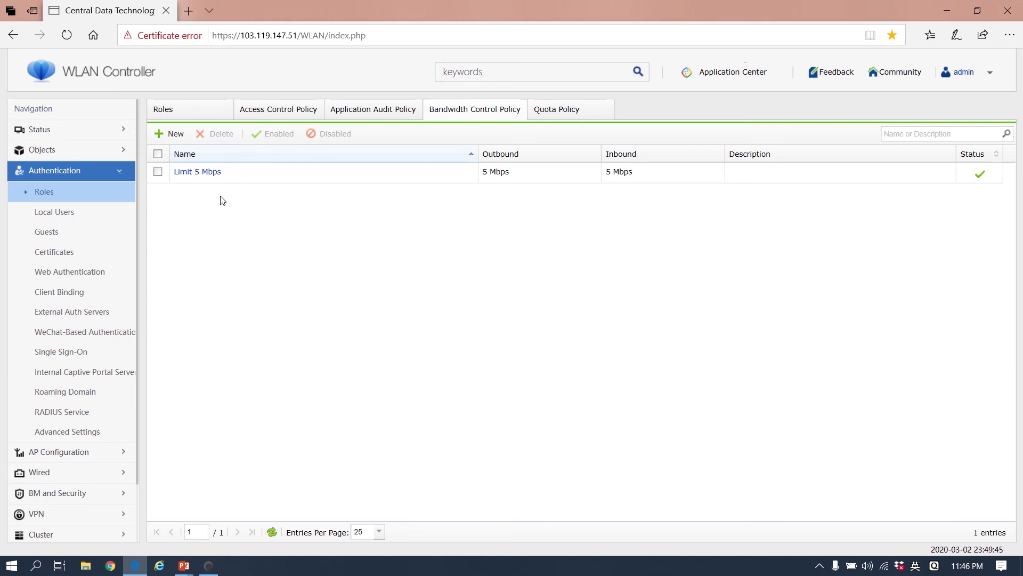
click(208, 171)
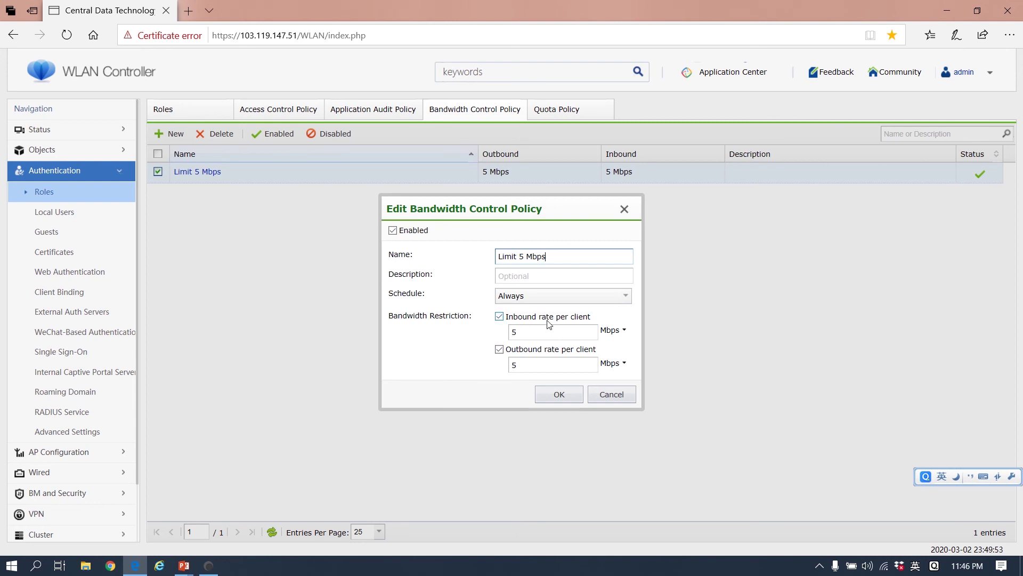
click(624, 209)
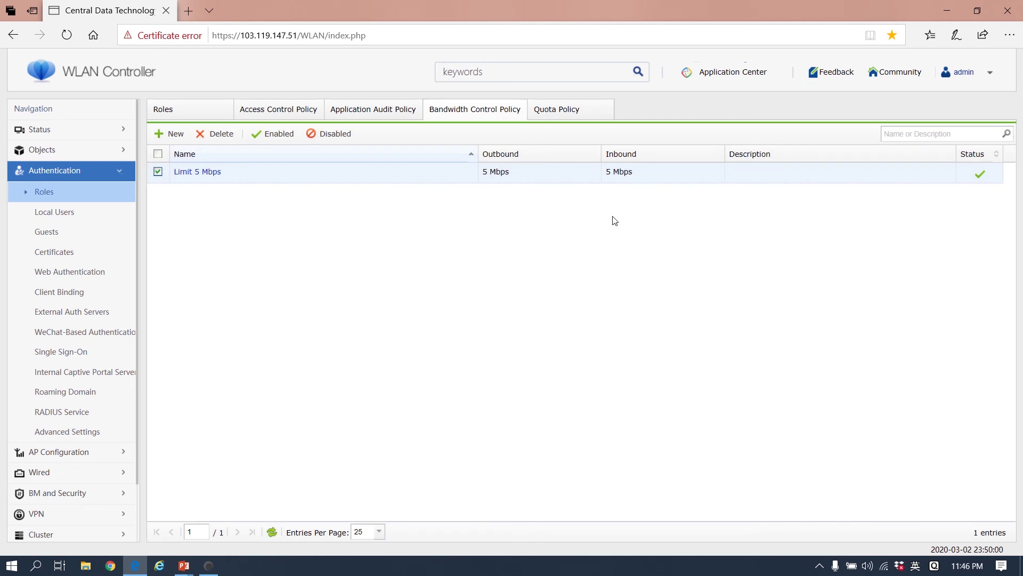
Start a new quota policy named 1H1G and enable an online duration quota of 60 minutes on the Always schedule
click(556, 112)
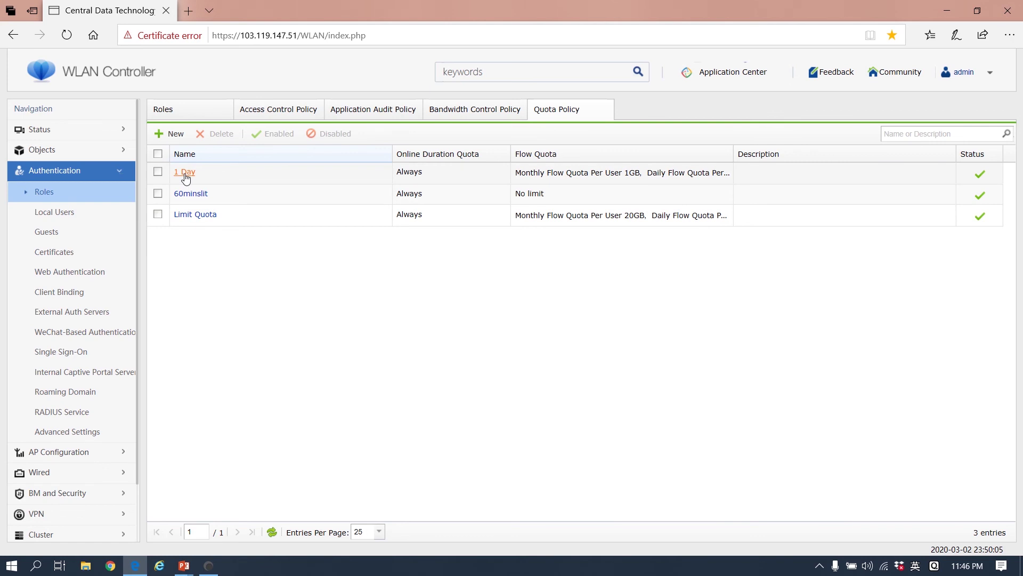
click(177, 140)
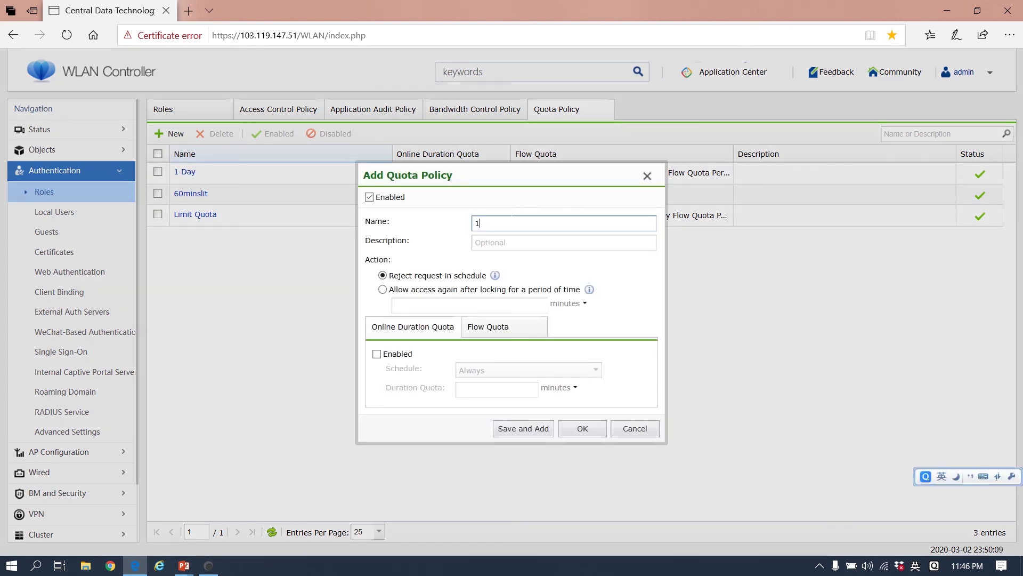
text(1H1G)
click(377, 353)
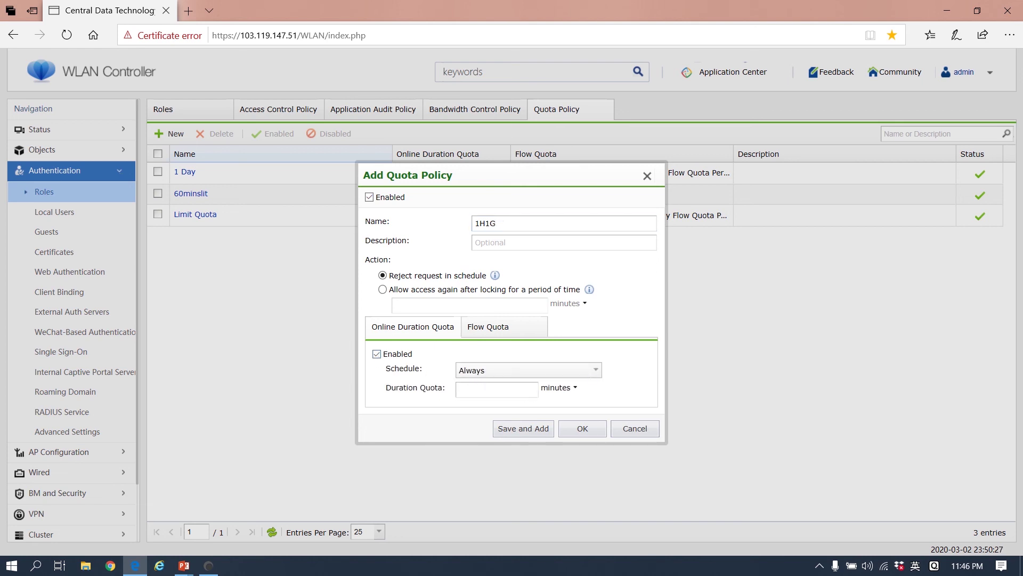
click(485, 389)
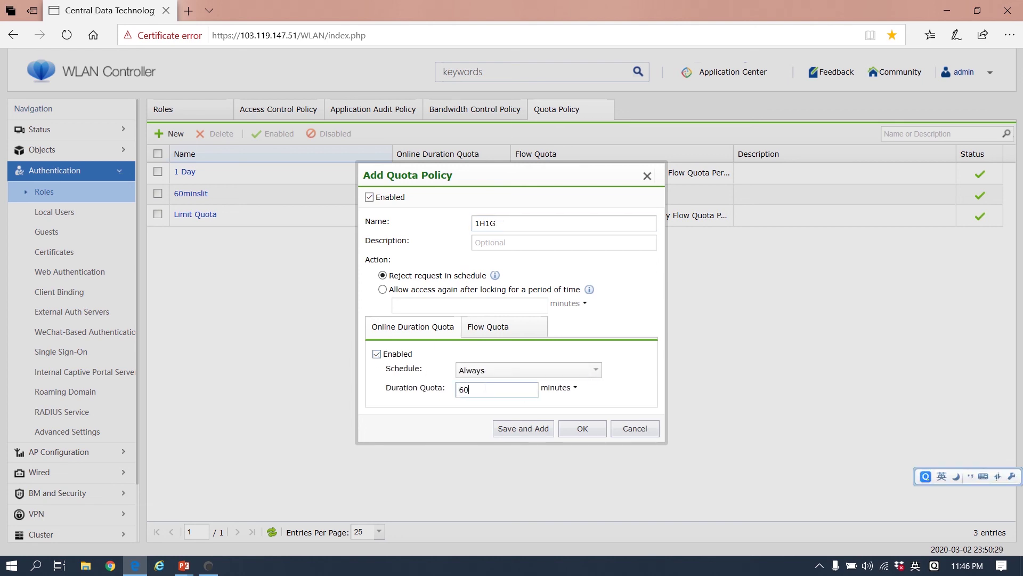
Enable a daily flow quota of 1 GB per client for the 1H1G policy and save it
click(496, 329)
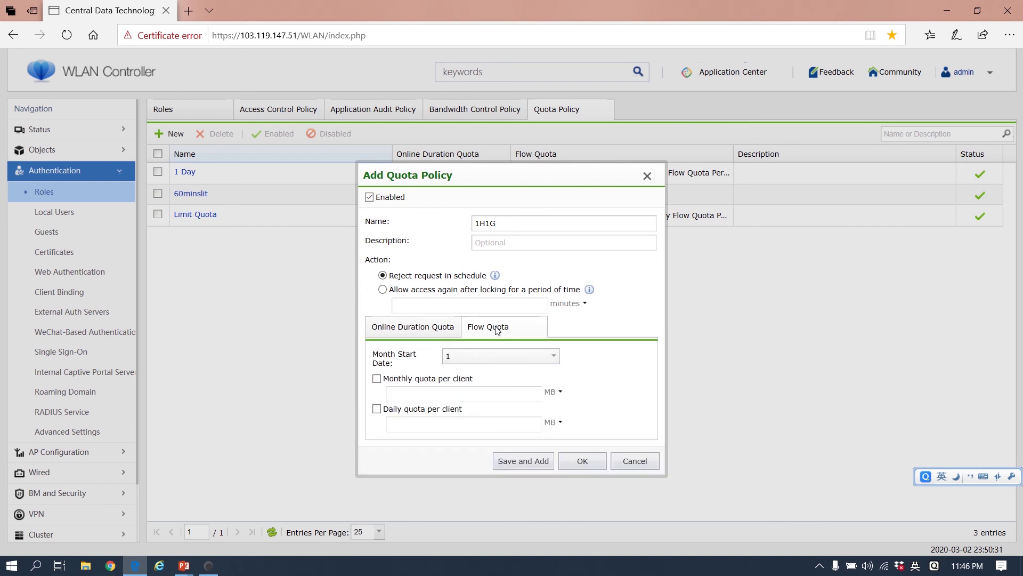
click(376, 409)
click(415, 422)
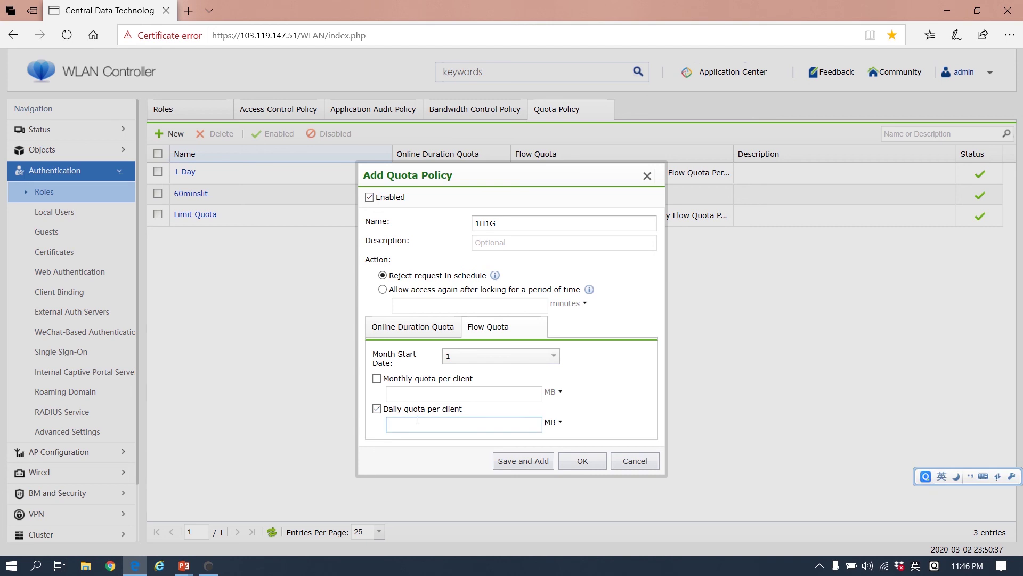
click(555, 422)
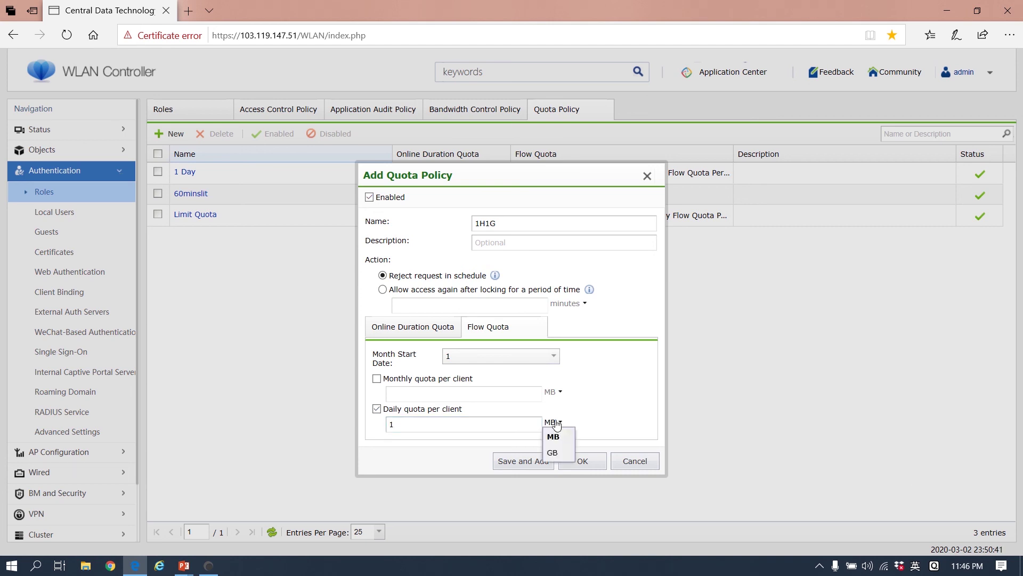
click(553, 452)
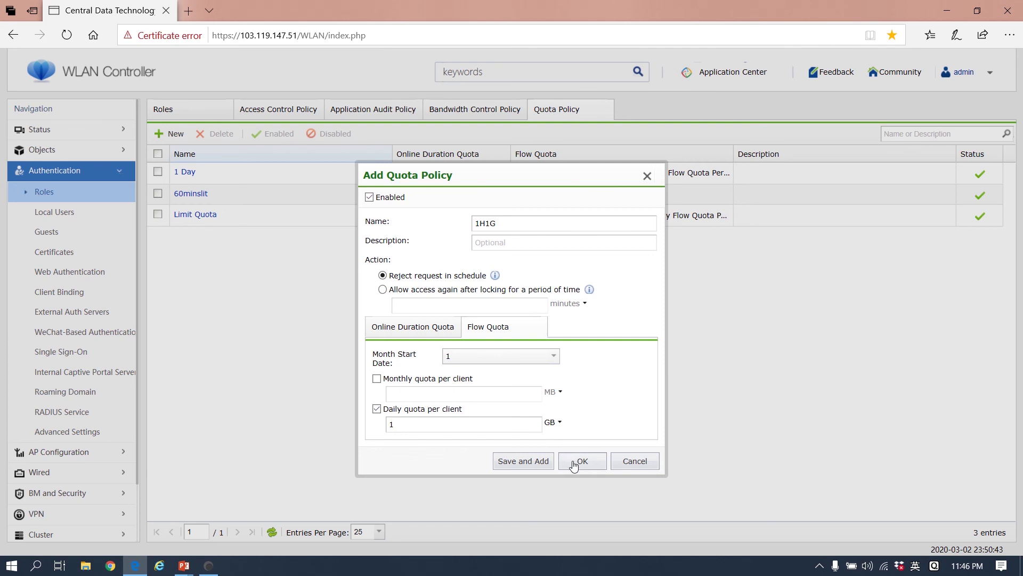
click(574, 463)
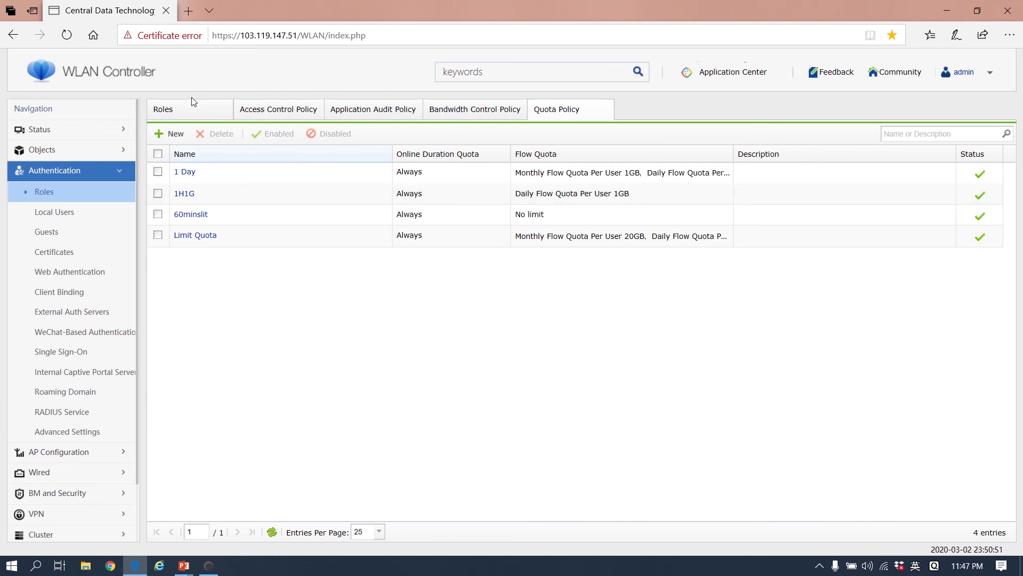
Start a new role named NEWROLE and add BlockYoutube as its wireless access control policy
click(186, 111)
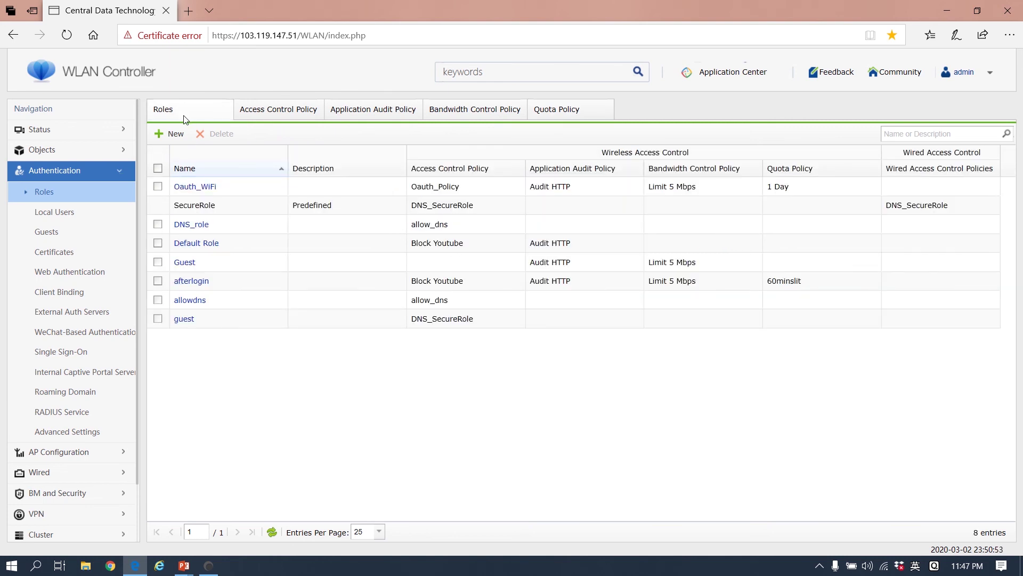
click(175, 133)
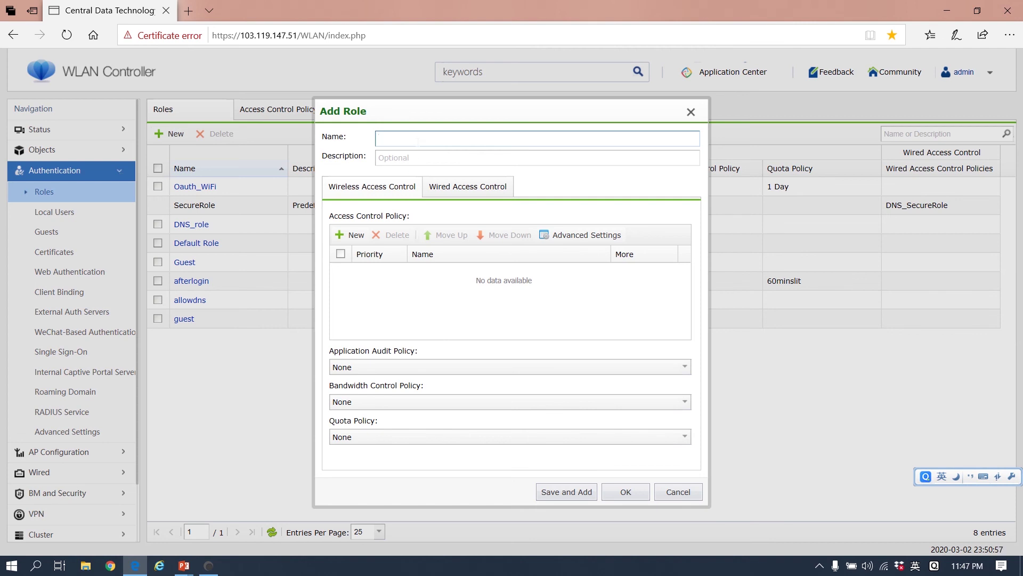
text(NEWROLE)
click(353, 238)
click(458, 274)
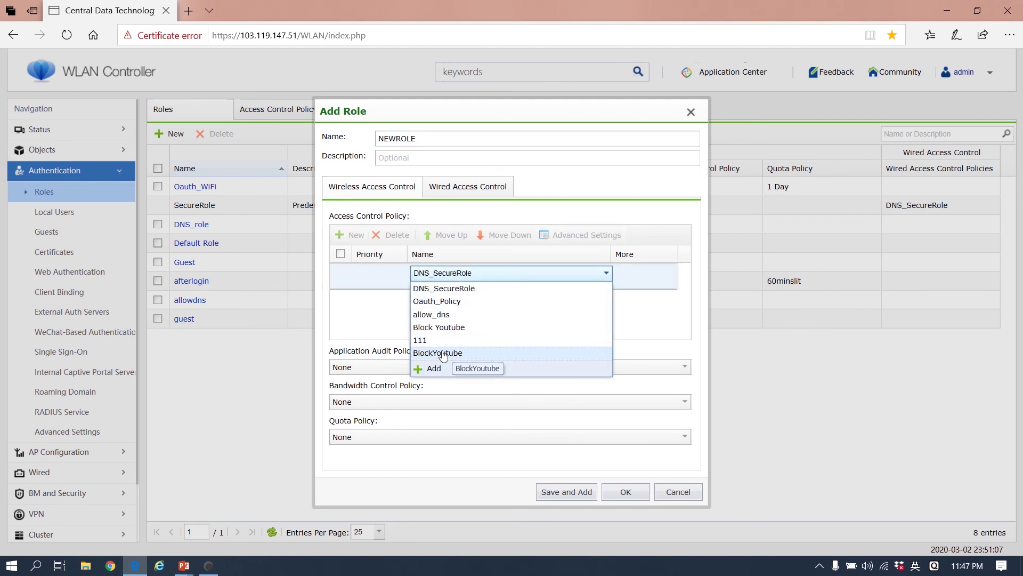
click(441, 353)
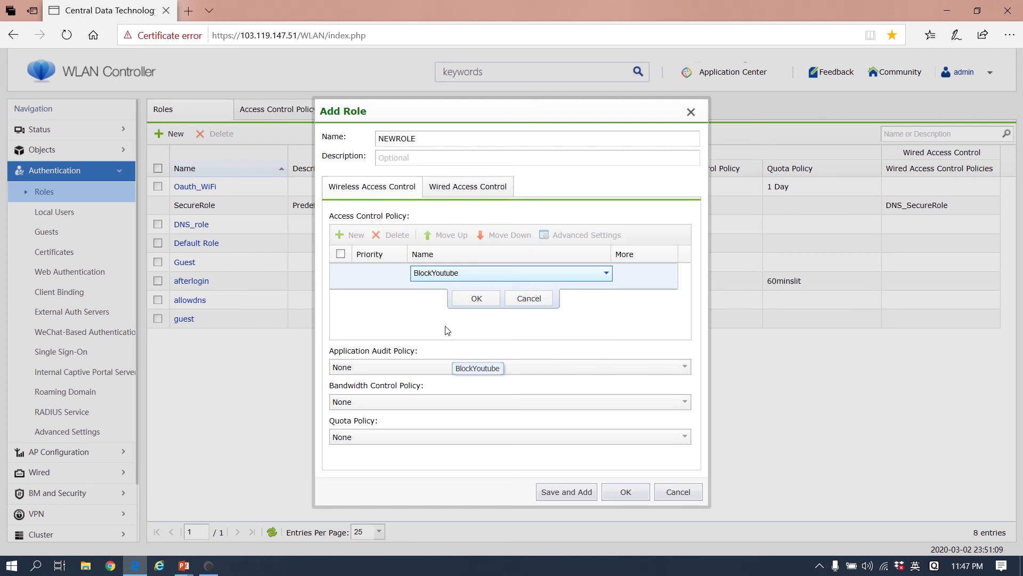
click(475, 302)
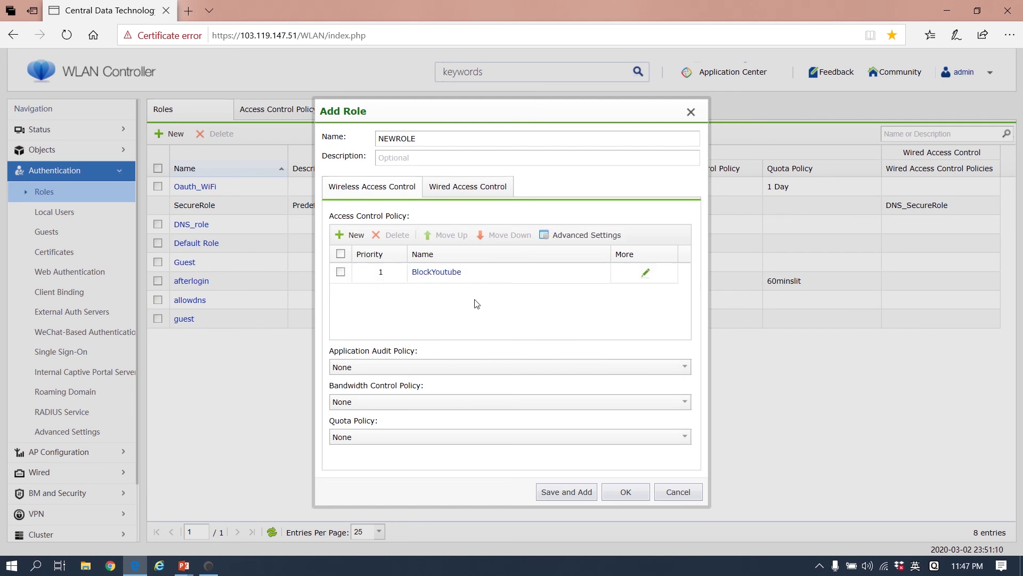
Assign the Audit application audit policy, Limit 5 Mbps bandwidth policy and 1H1G quota policy to NEWROLE, and save the role
click(380, 368)
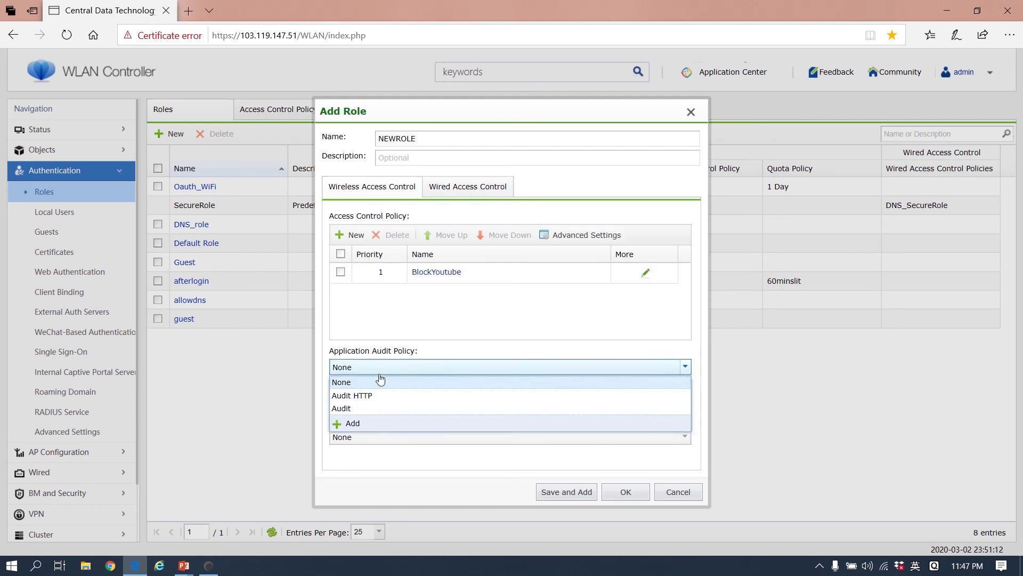
click(361, 408)
click(395, 408)
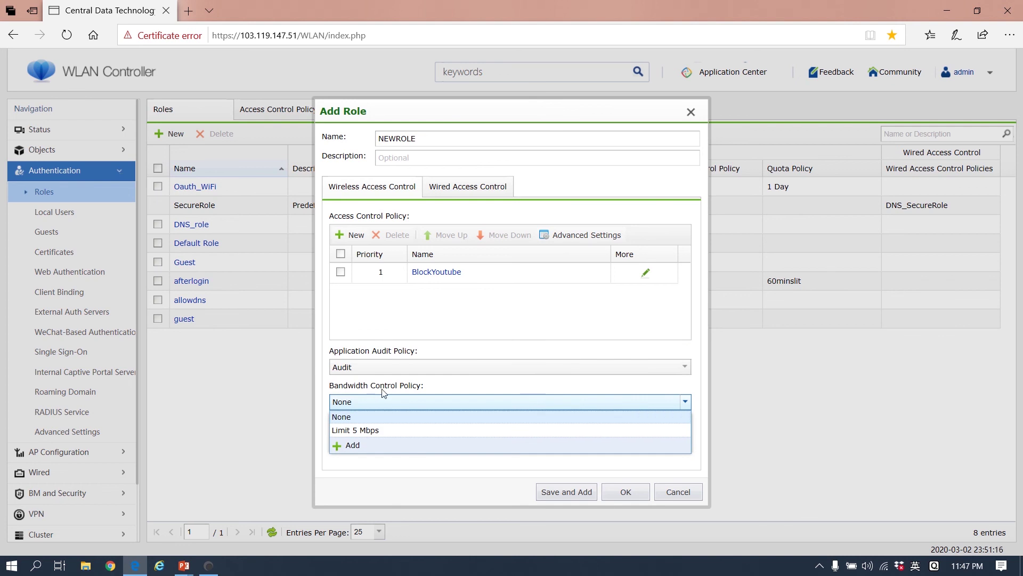
click(365, 430)
click(392, 437)
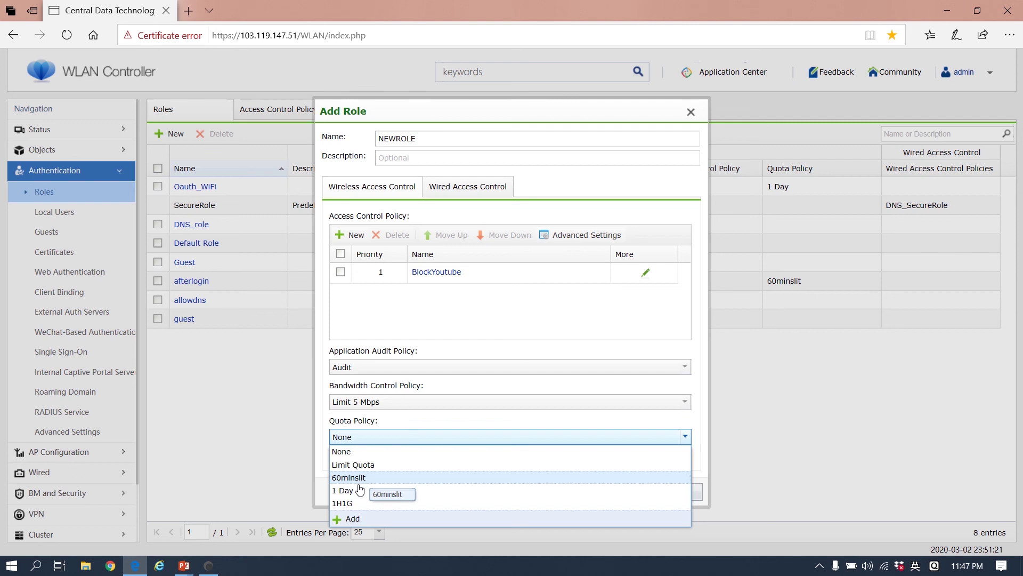
click(353, 502)
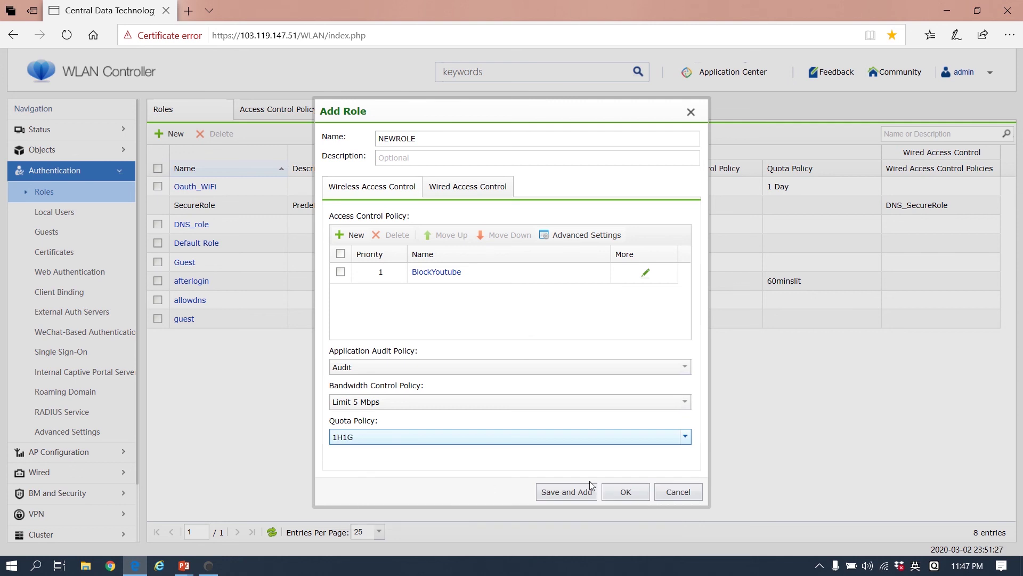
click(416, 139)
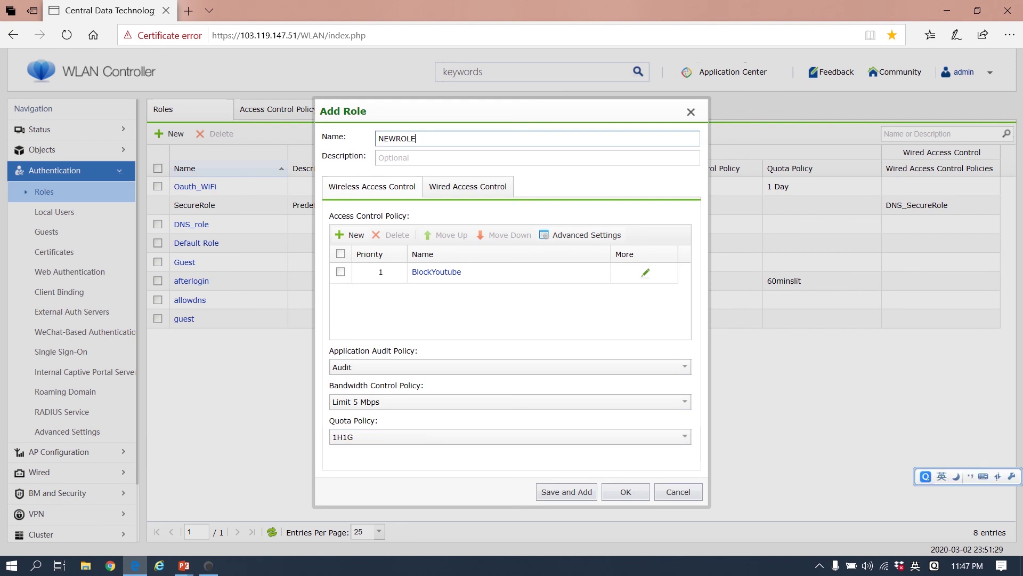
drag(416, 138, 377, 139)
click(626, 492)
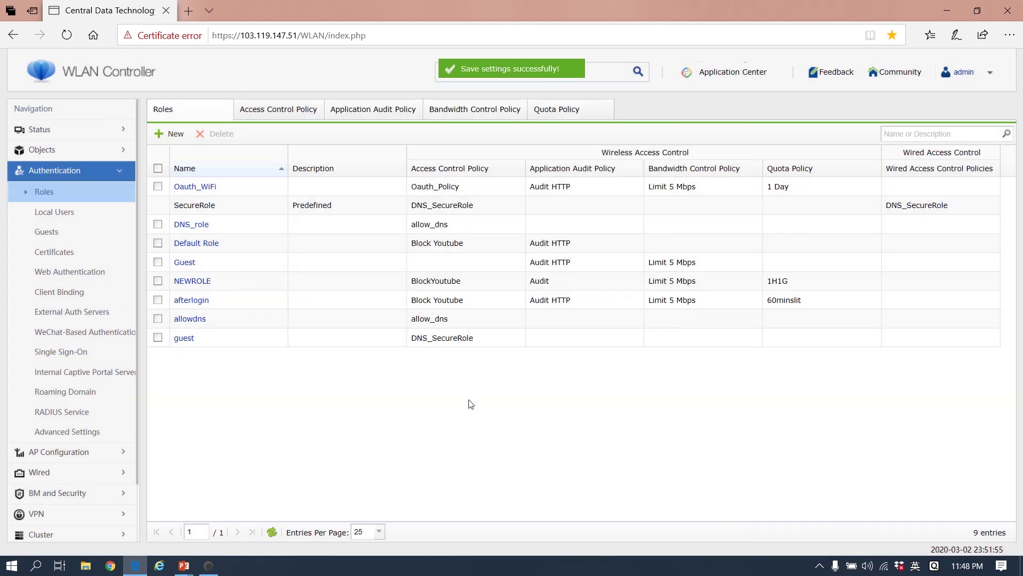
Open the Sundray WLAN for editing and go through its authentication, endpoint and VLAN settings to the role assignment settings
click(63, 453)
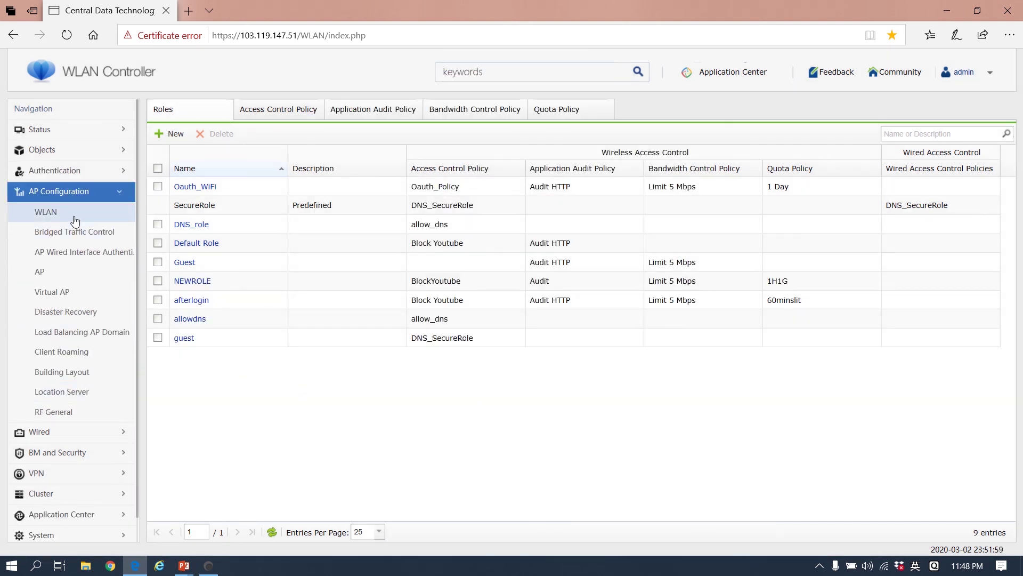
click(75, 221)
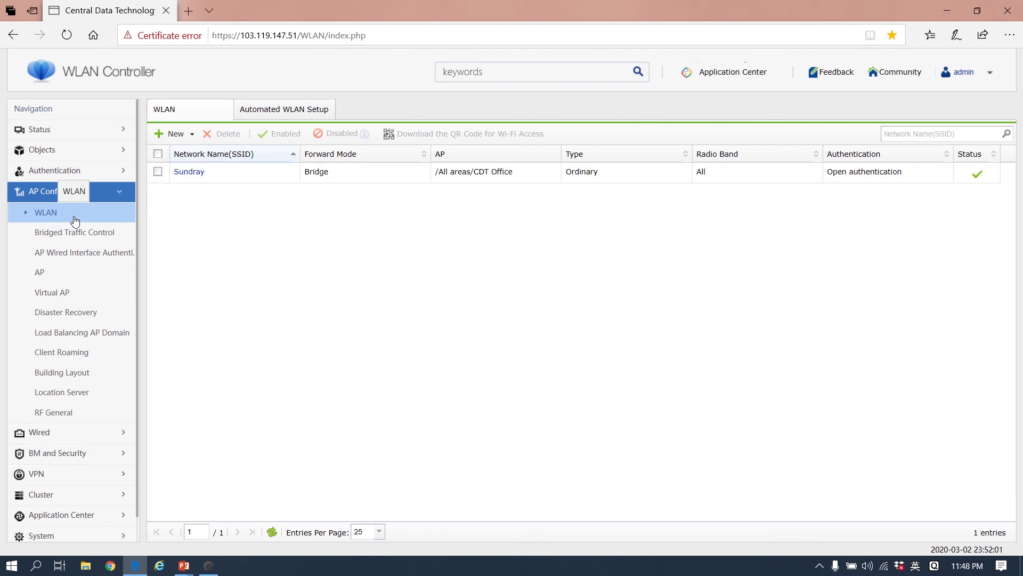
click(186, 172)
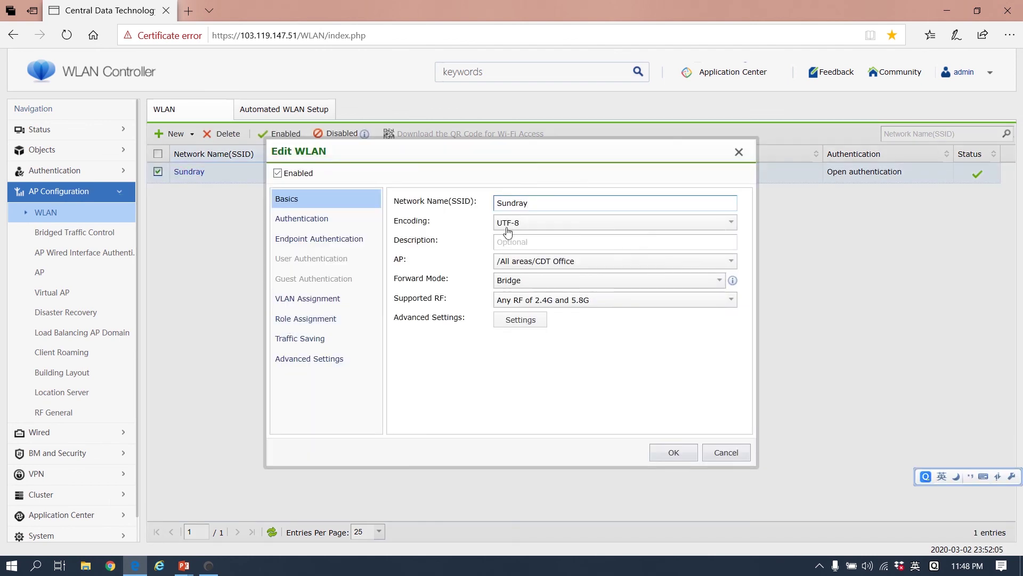
click(323, 224)
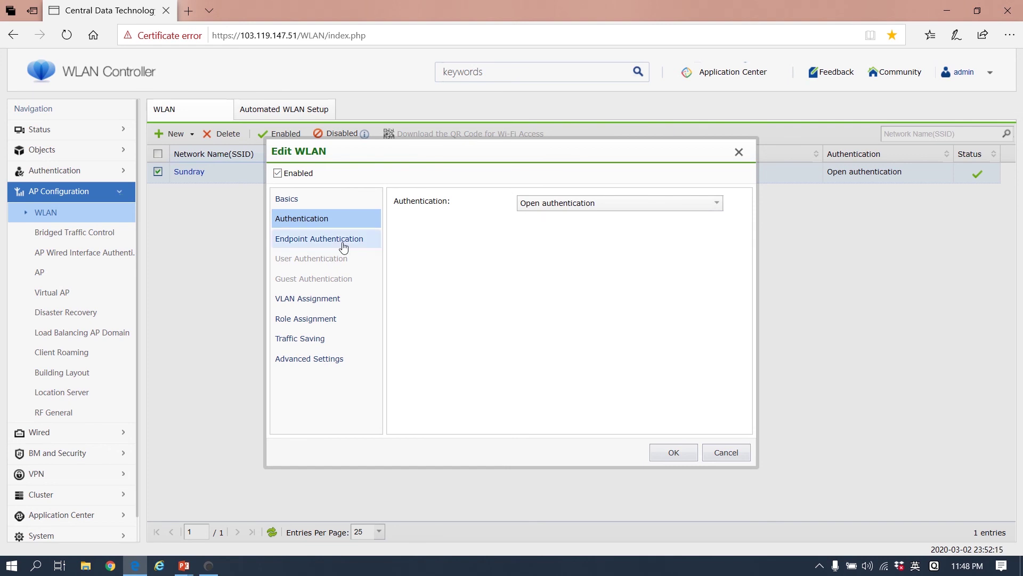
click(327, 240)
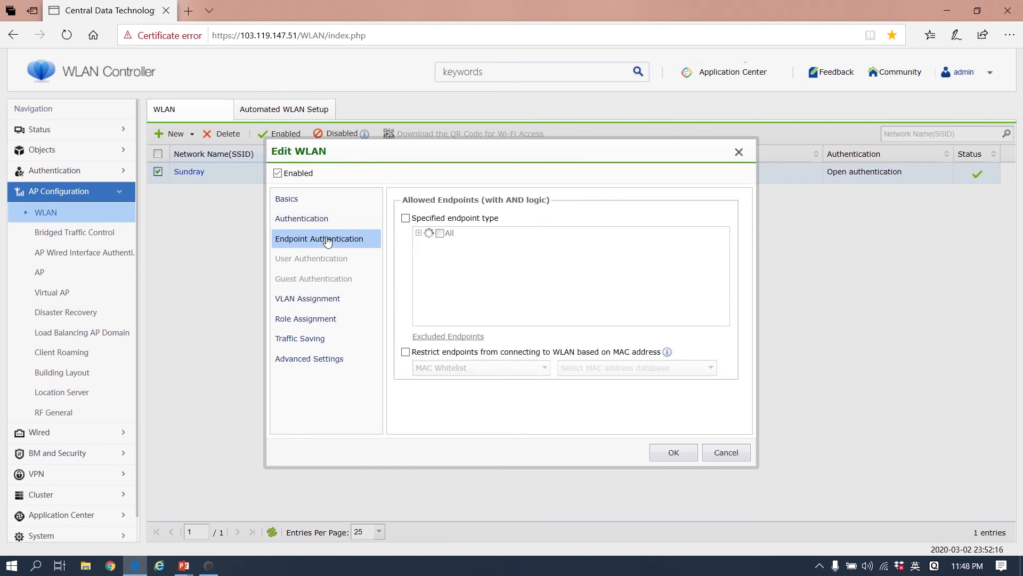
click(307, 299)
click(326, 324)
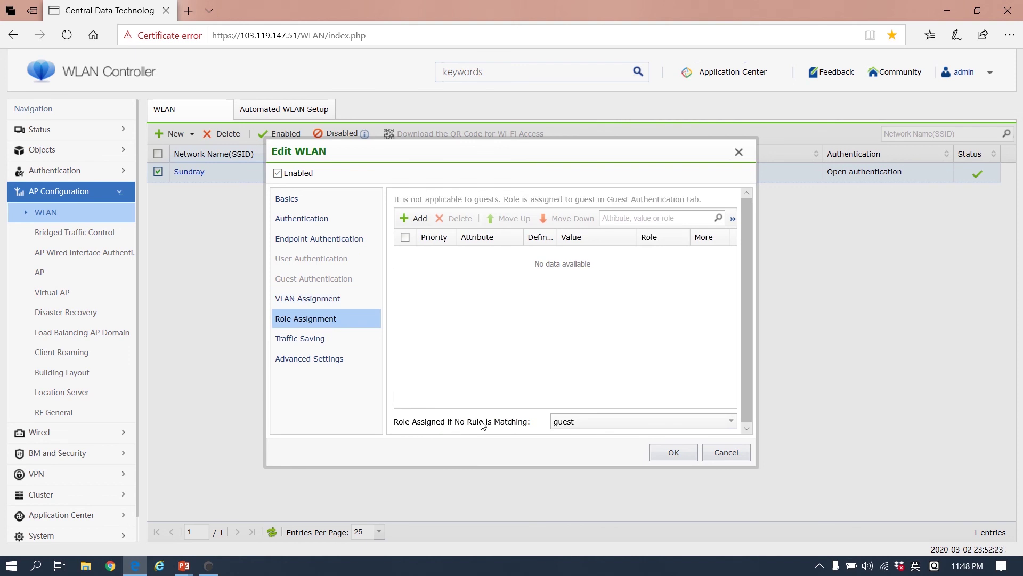
Add a role assignment rule to the Sundray WLAN with a condition using the Location attribute, AP, and the definition "is"
click(417, 218)
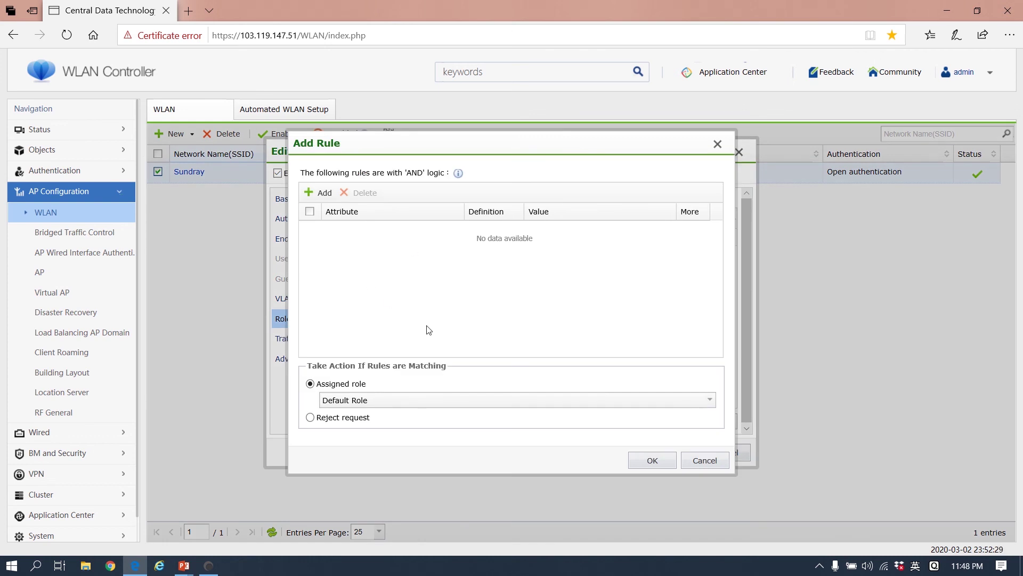
click(322, 193)
click(386, 231)
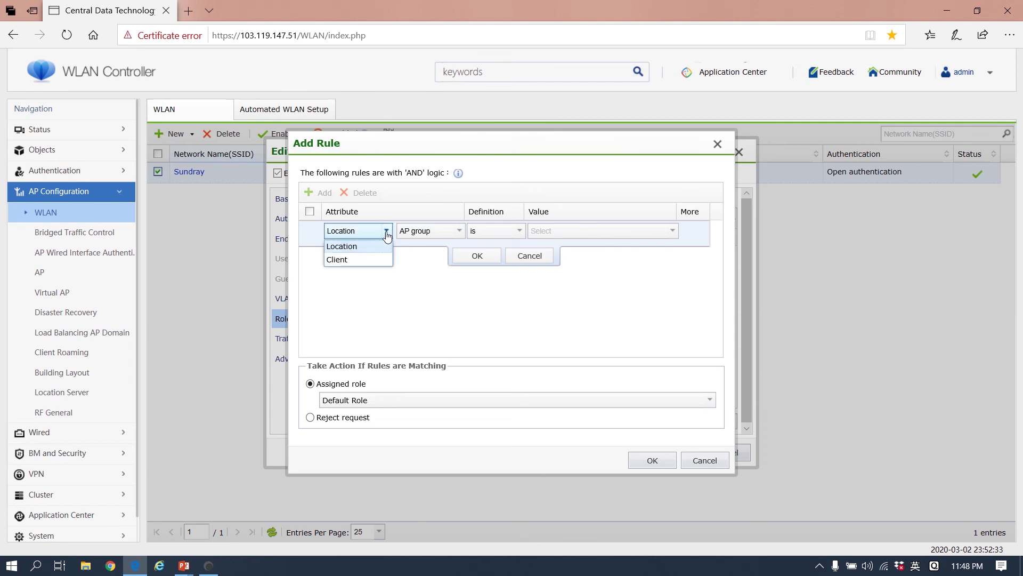
click(386, 231)
click(386, 231)
click(386, 231)
click(455, 233)
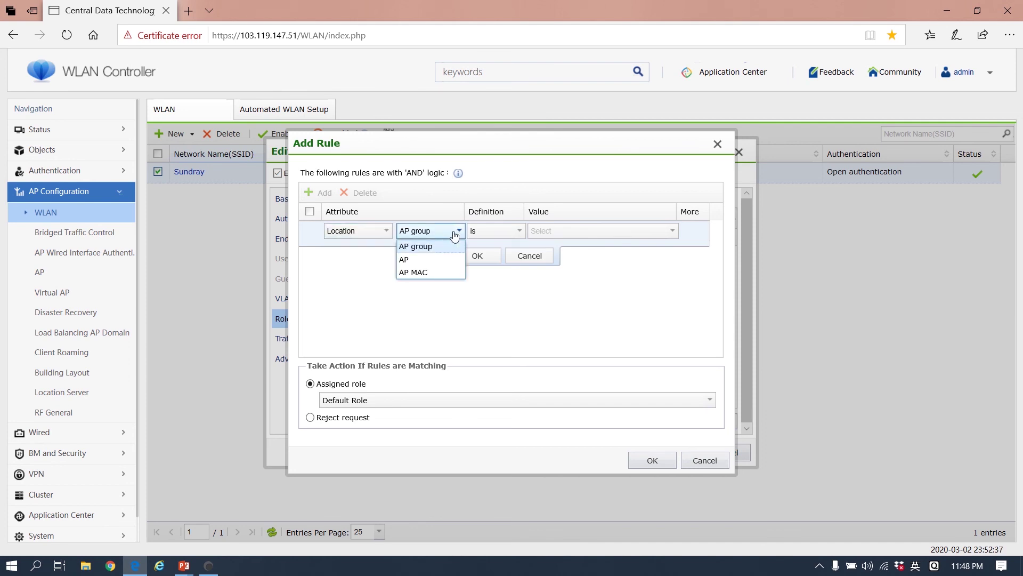
click(456, 233)
click(456, 233)
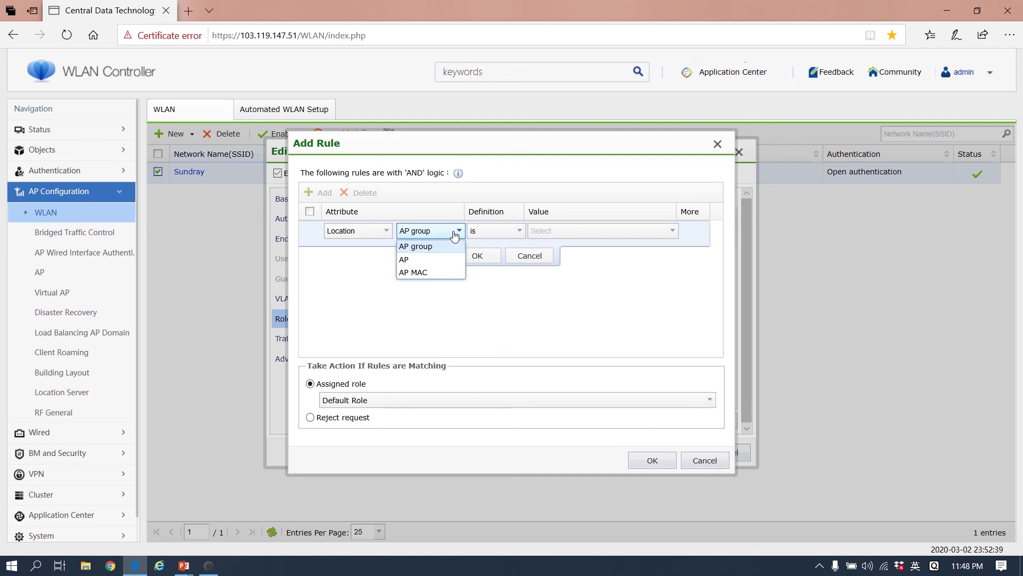
click(426, 259)
click(506, 234)
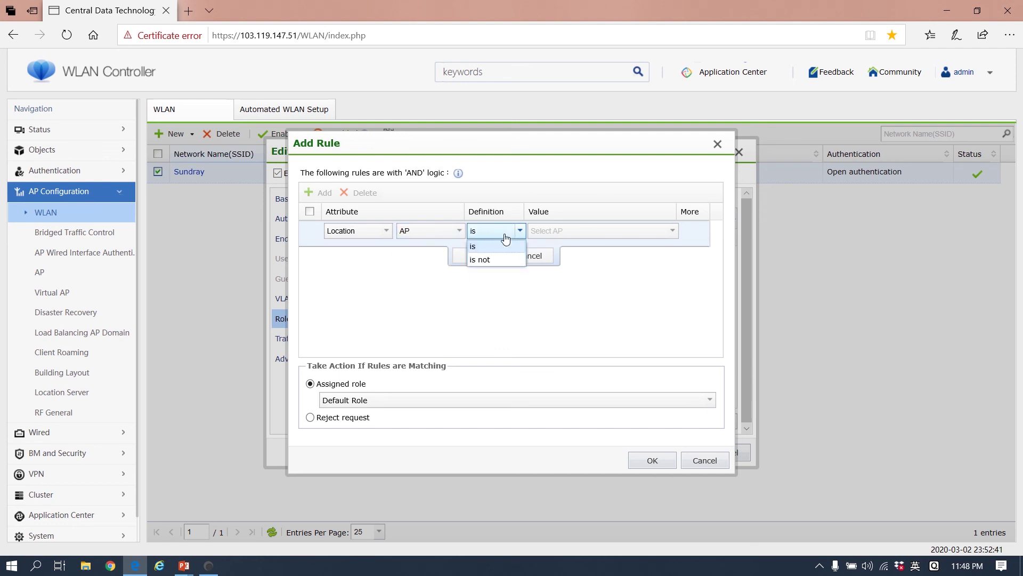
click(503, 246)
Choose AP 70_3A_73_00_16_02 from the CDT group of CDT Office as the condition's value, and save the rule with Default Role assigned
click(551, 230)
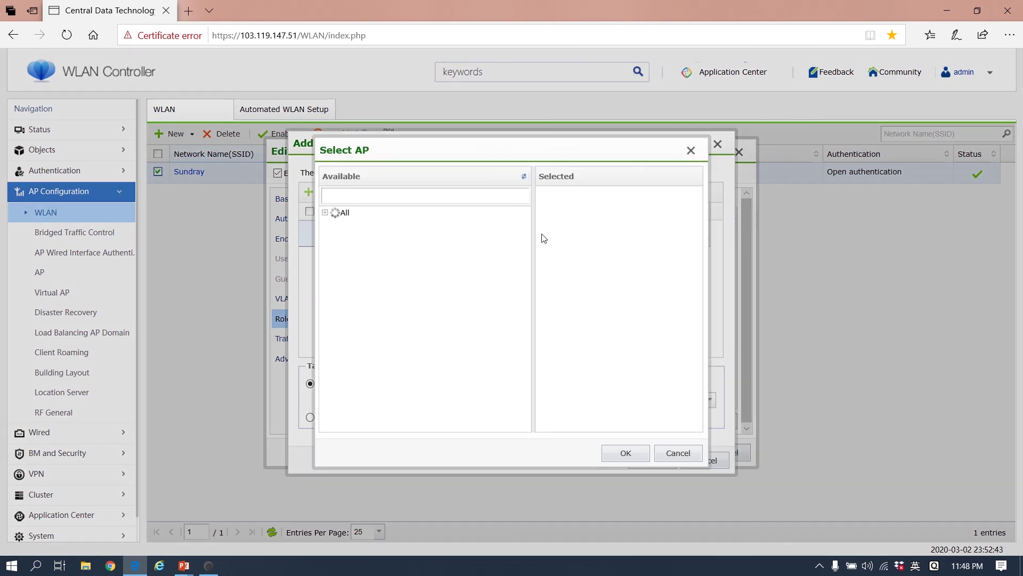
click(335, 224)
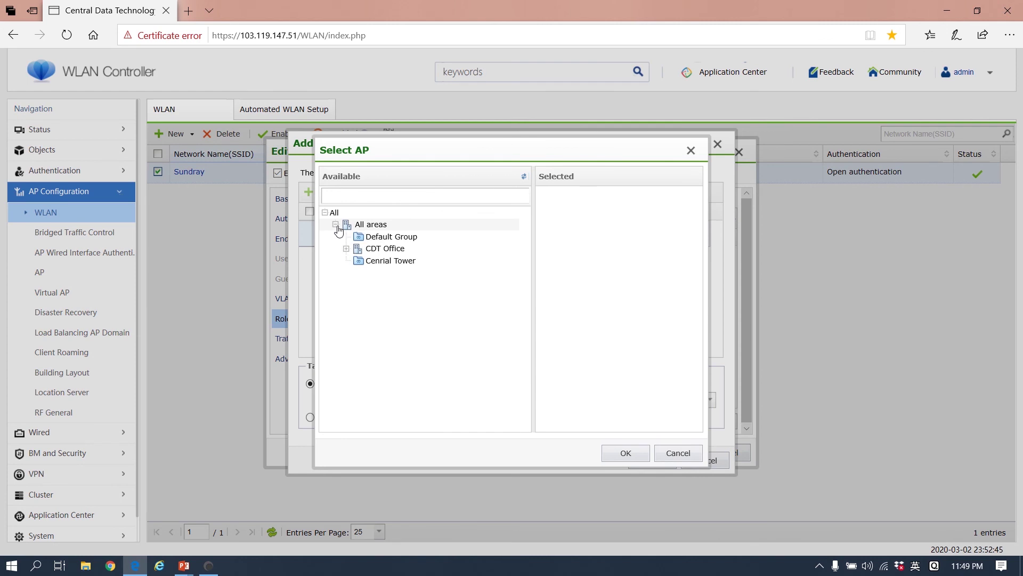
click(346, 249)
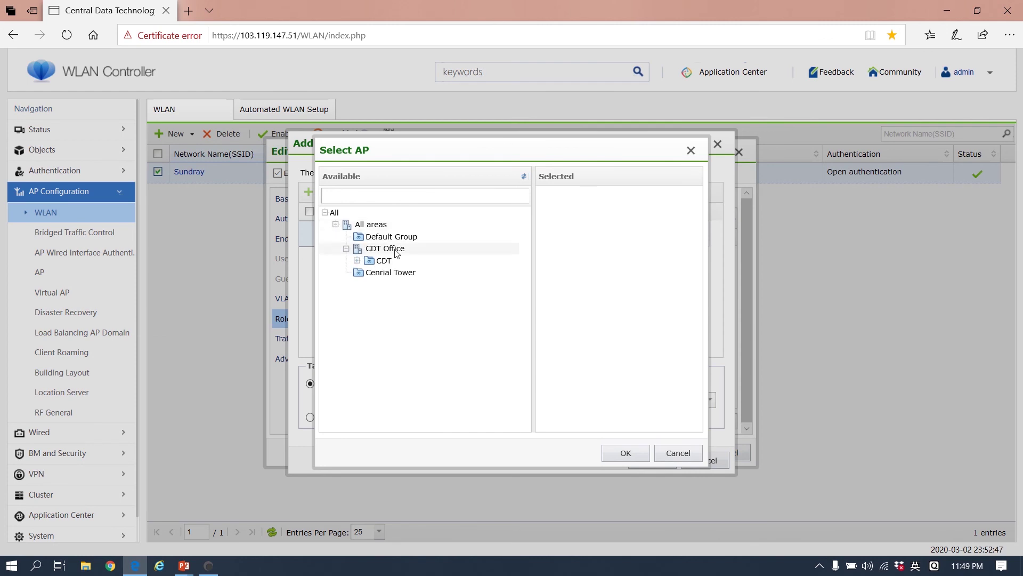
click(357, 260)
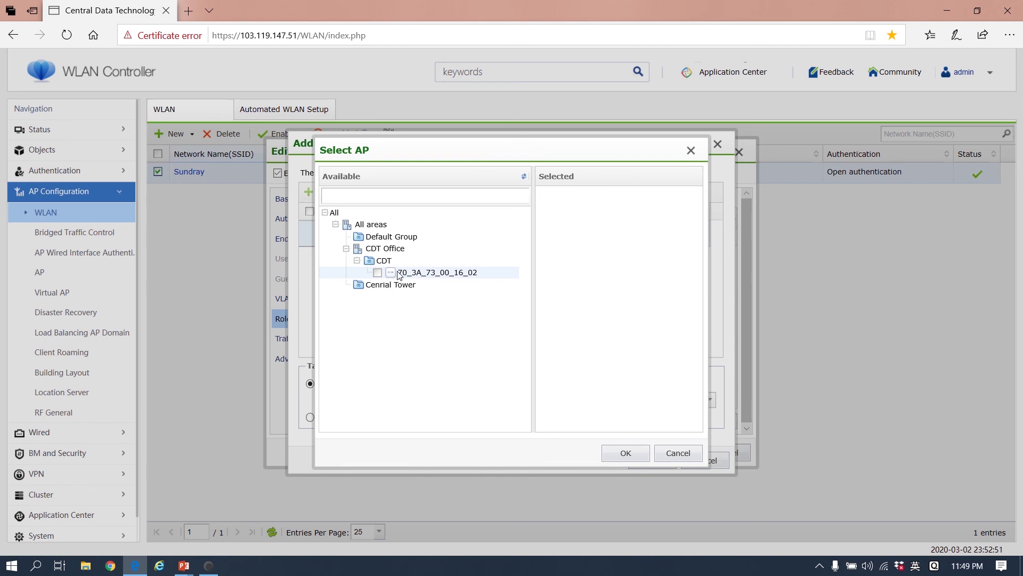
click(378, 273)
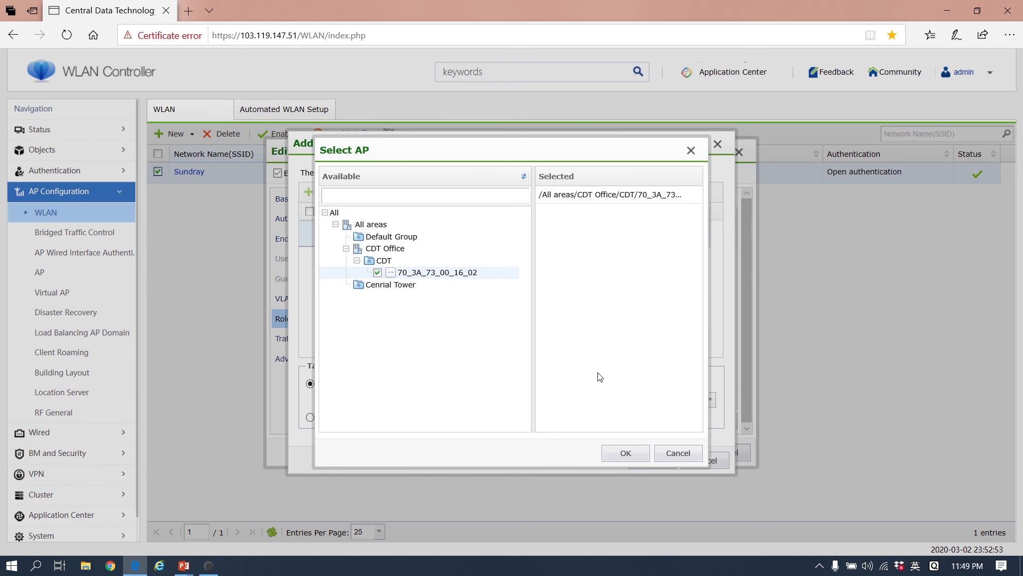
click(626, 453)
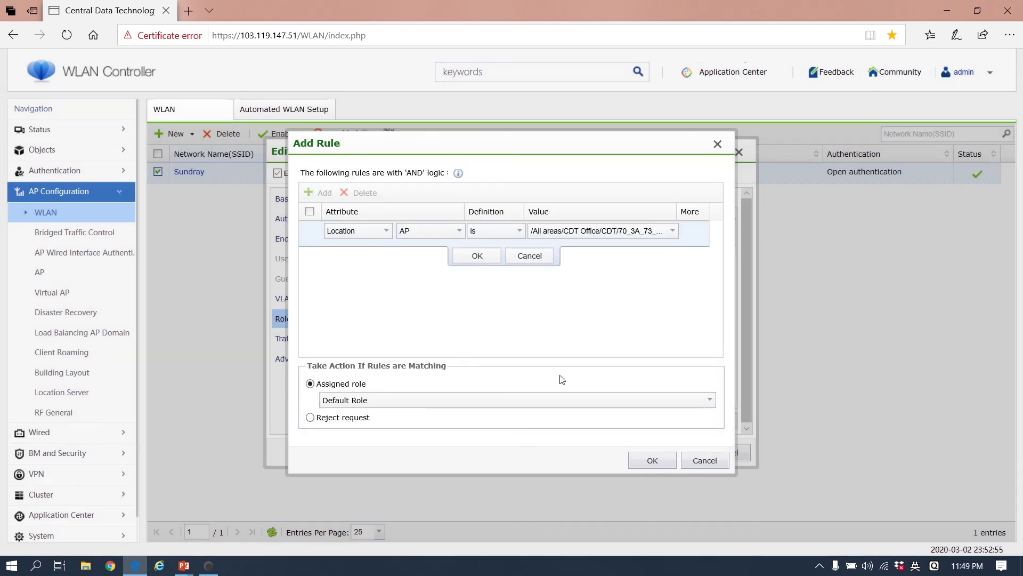
click(478, 257)
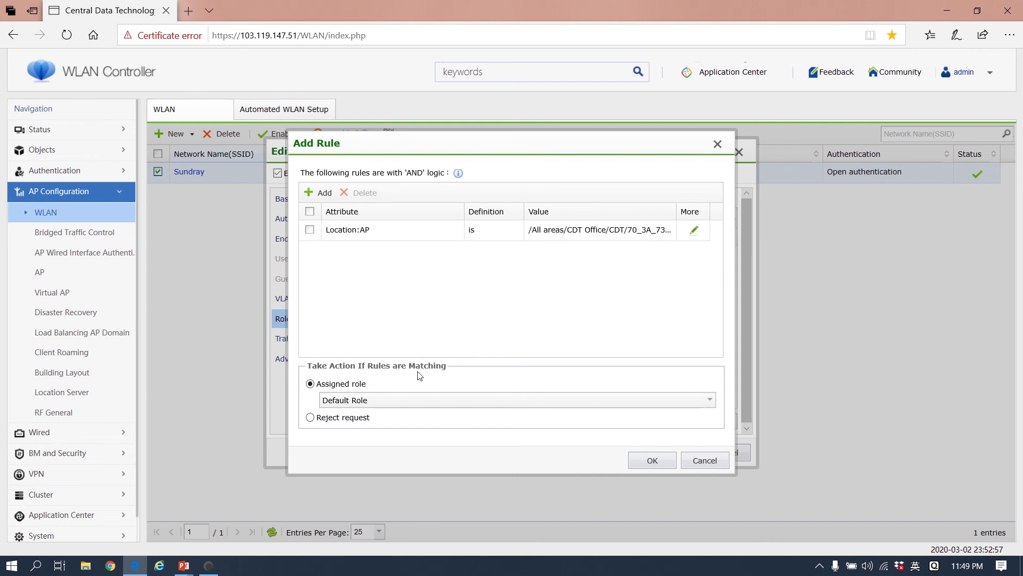
click(649, 462)
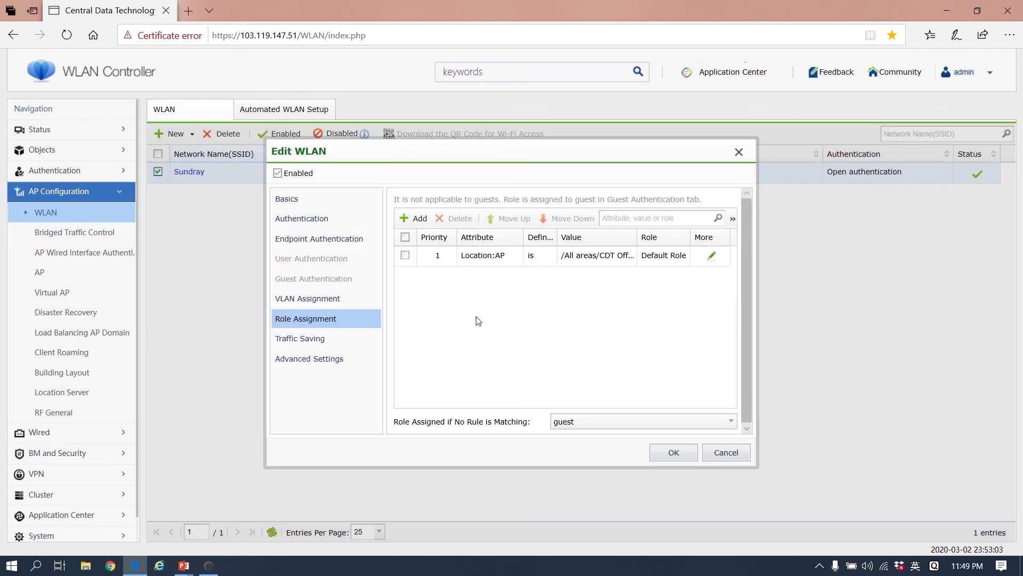
Set the role assigned when no rule is matching to NEWROLE and save the Sundray WLAN
drag(403, 424, 504, 426)
click(504, 427)
click(573, 424)
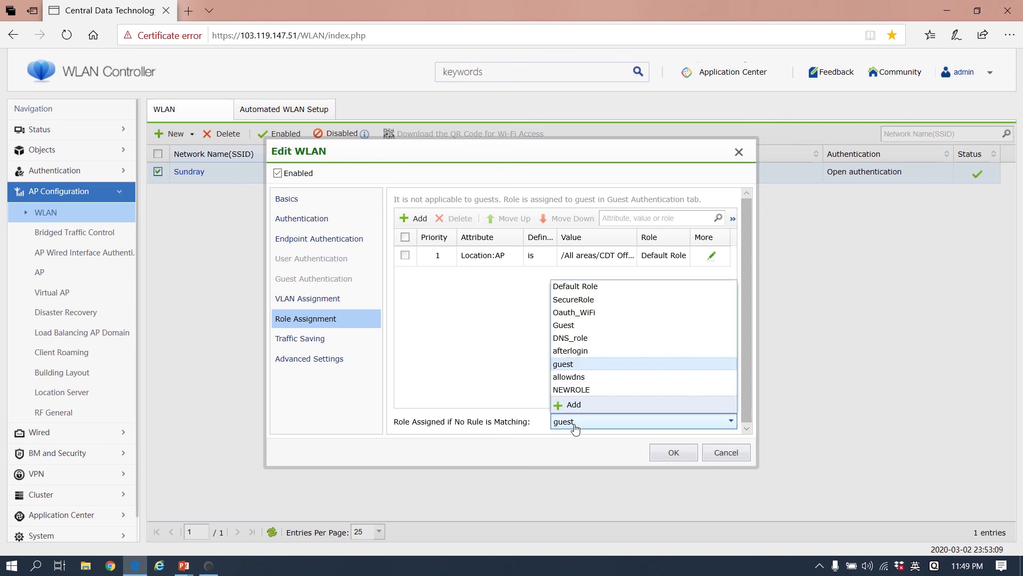
click(578, 394)
click(459, 430)
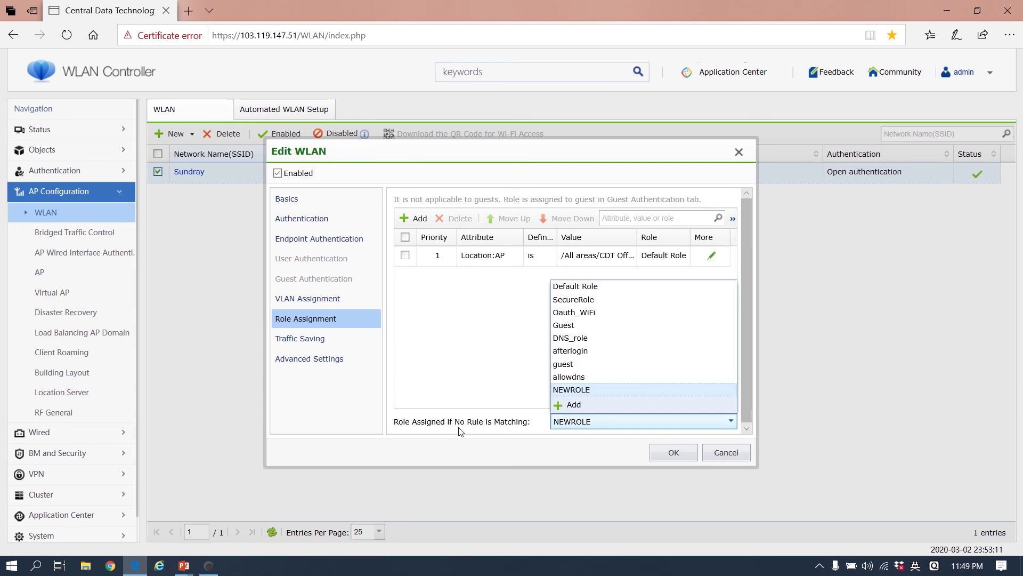
click(476, 442)
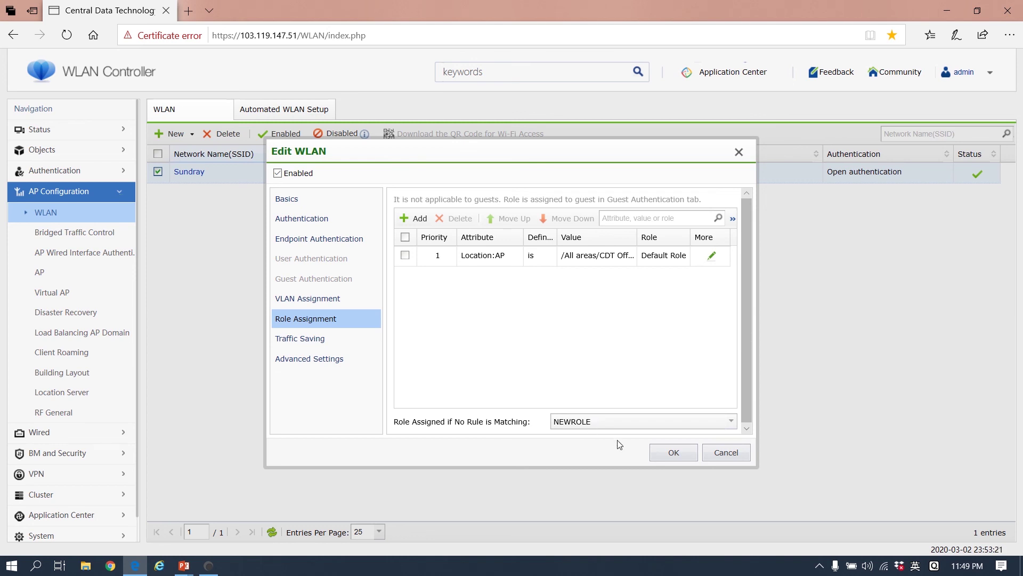
click(674, 452)
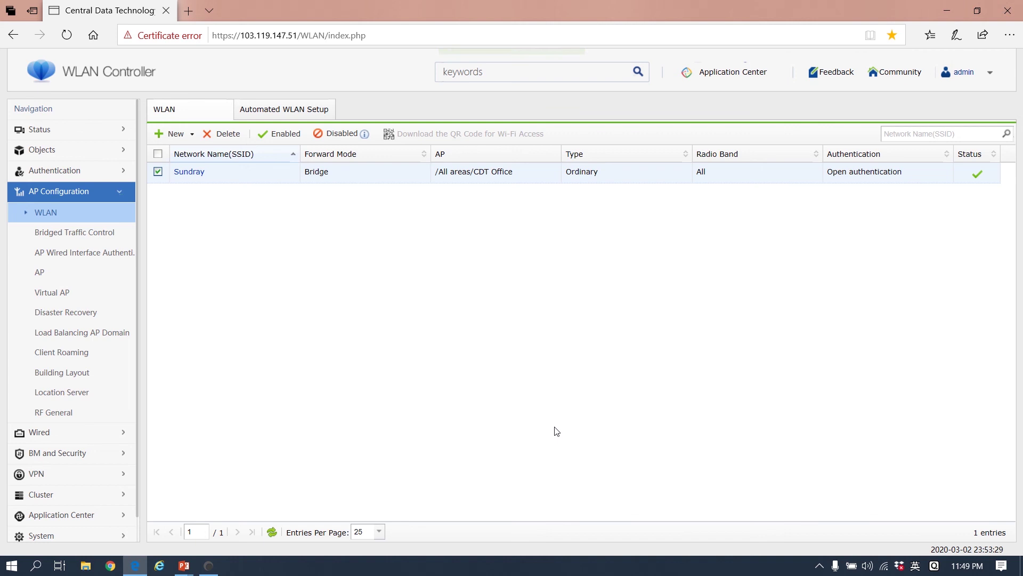
Reopen the Sundray WLAN to check its role assignment rule and fallback role, and close it without changes
click(193, 174)
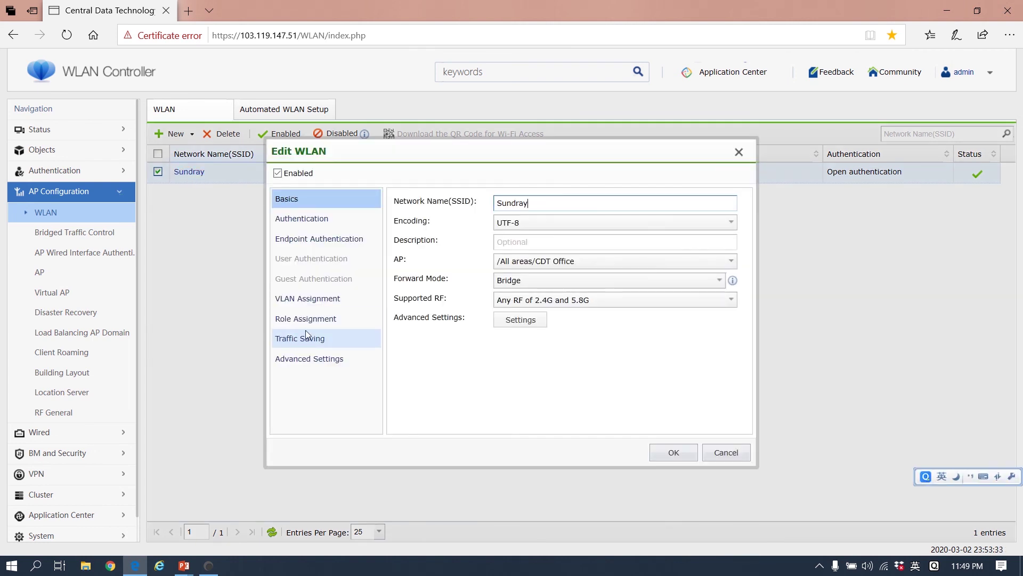
click(310, 323)
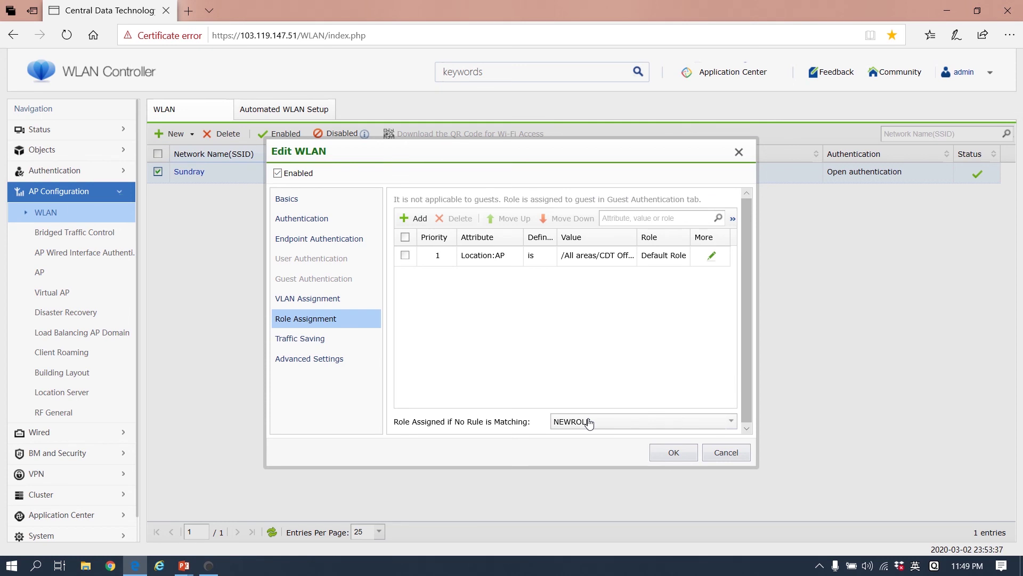
click(739, 154)
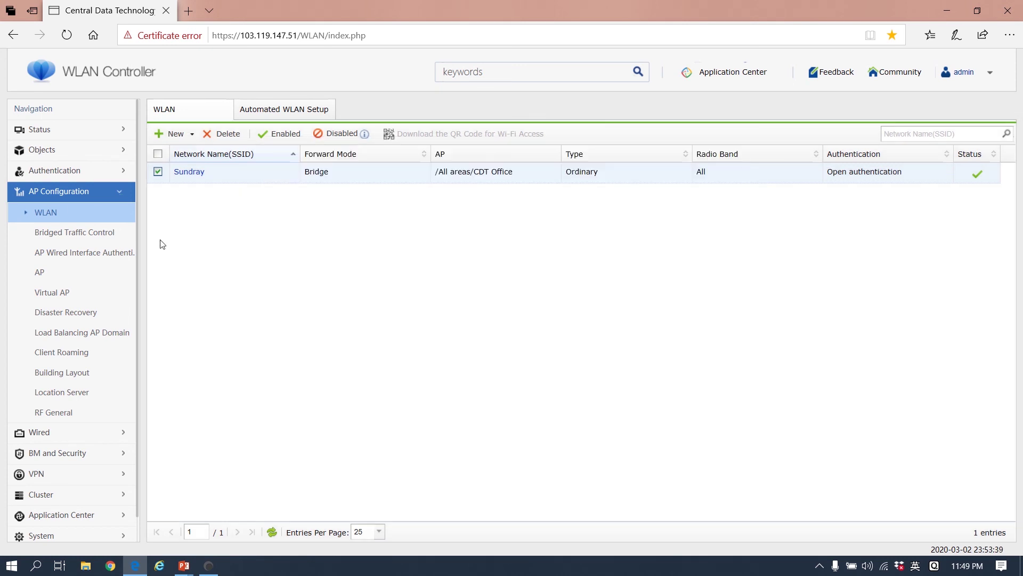
Open the list of authentication roles and review the access control, audit, bandwidth and quota policies of NEWROLE
click(84, 171)
click(80, 192)
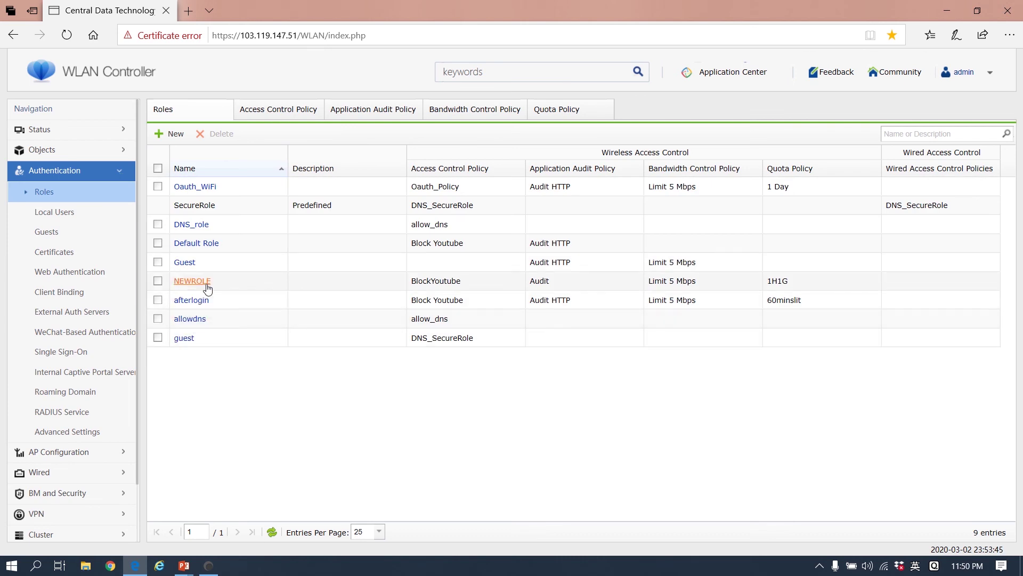
drag(411, 281, 575, 286)
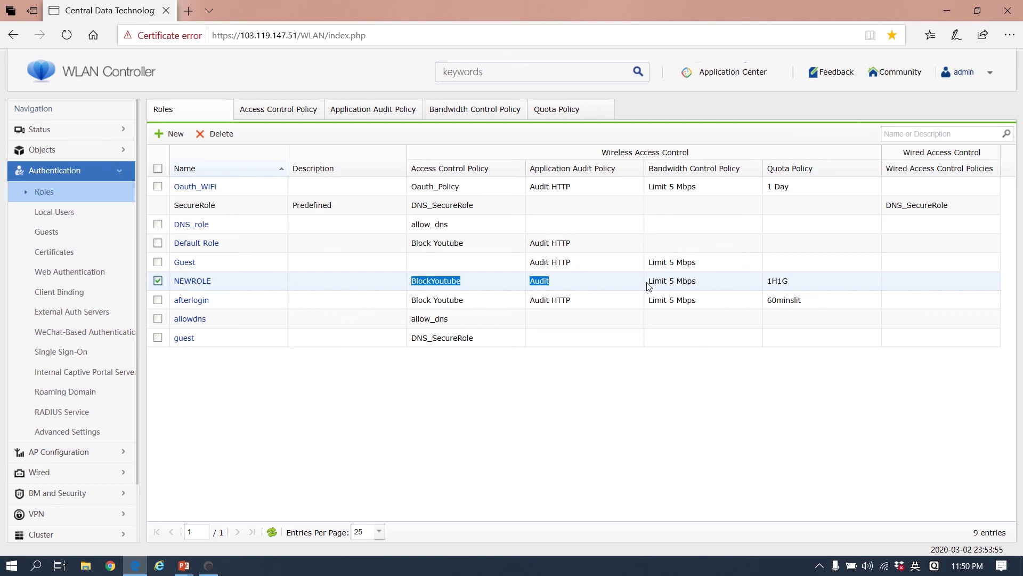
drag(648, 286, 795, 288)
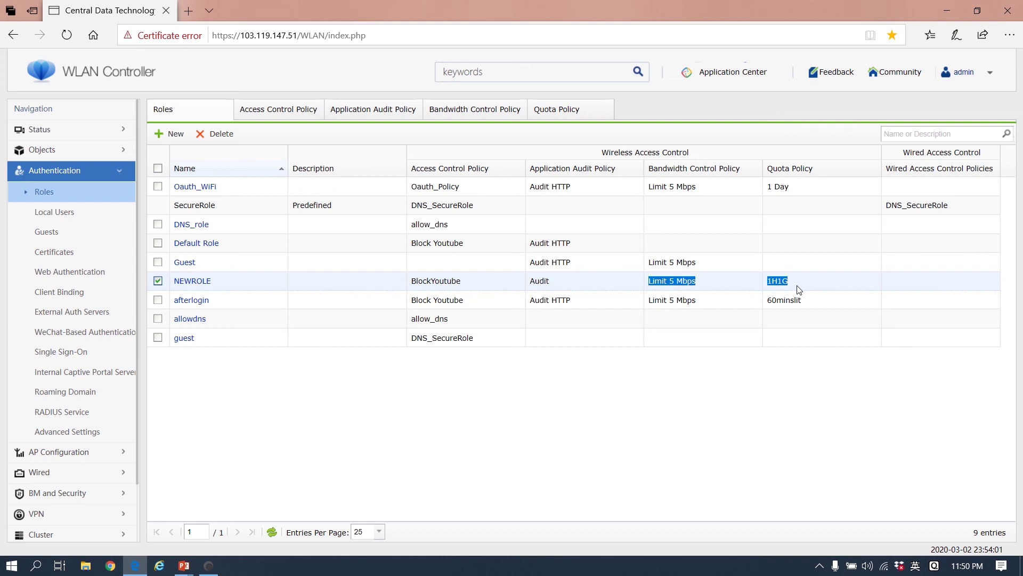
click(751, 403)
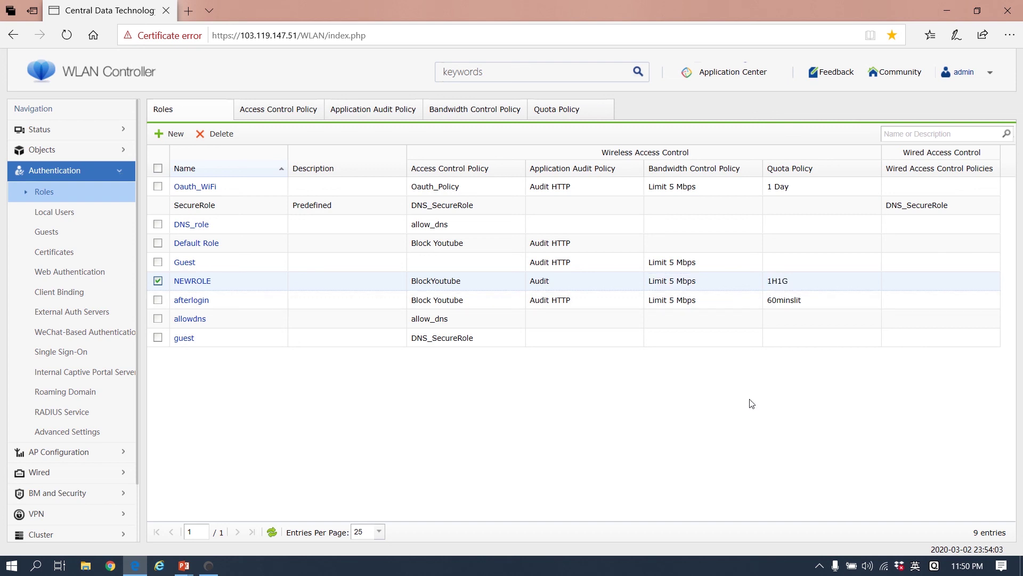